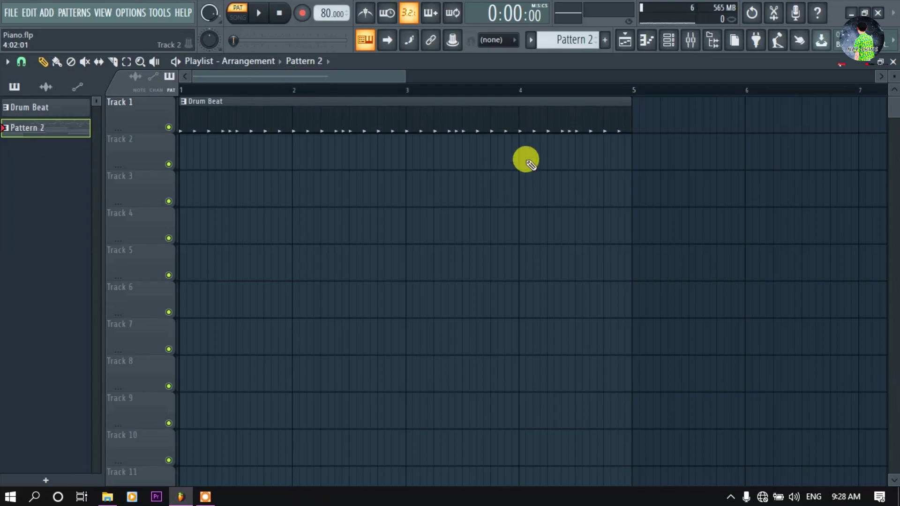
Switch the current pattern to Drum Beat
{"action": "left_click", "coordinate": [363, 106]}
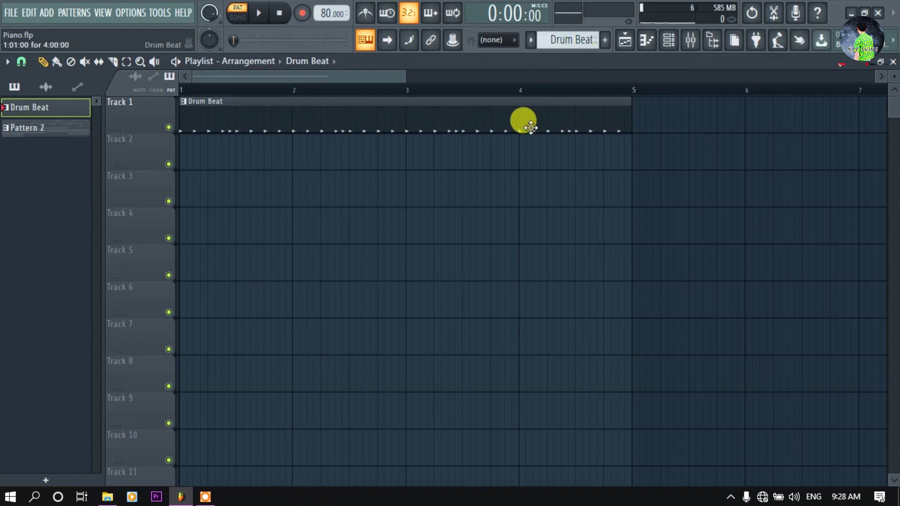
Create the pattern named Piano and place a Piano clip on Track 2 at bar 1
{"action": "left_click", "coordinate": [606, 43]}
{"action": "type", "text": "Piano"}
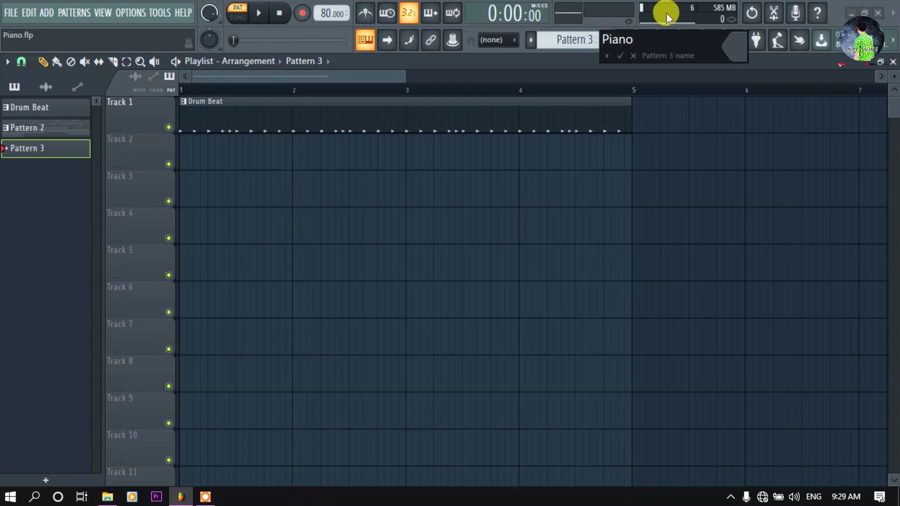
{"action": "key", "text": "Return"}
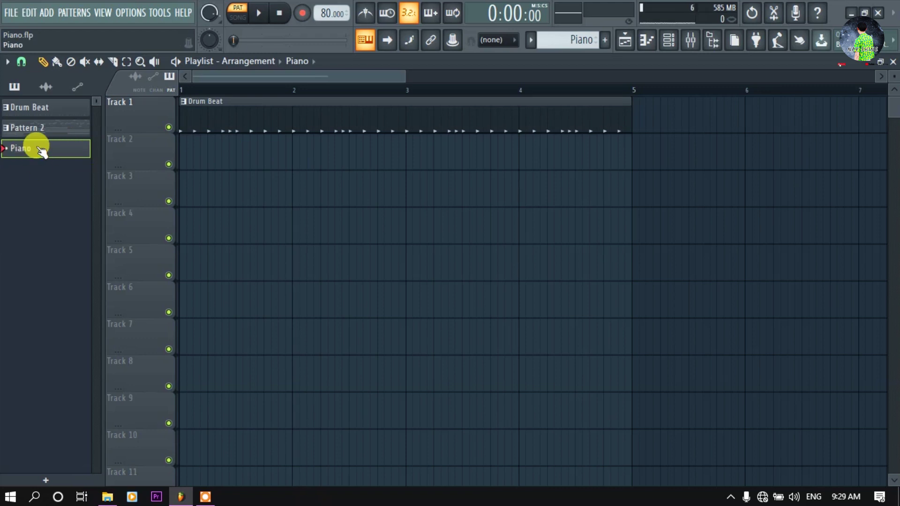
{"action": "left_click_drag", "start_coordinate": [29, 149], "coordinate": [181, 151]}
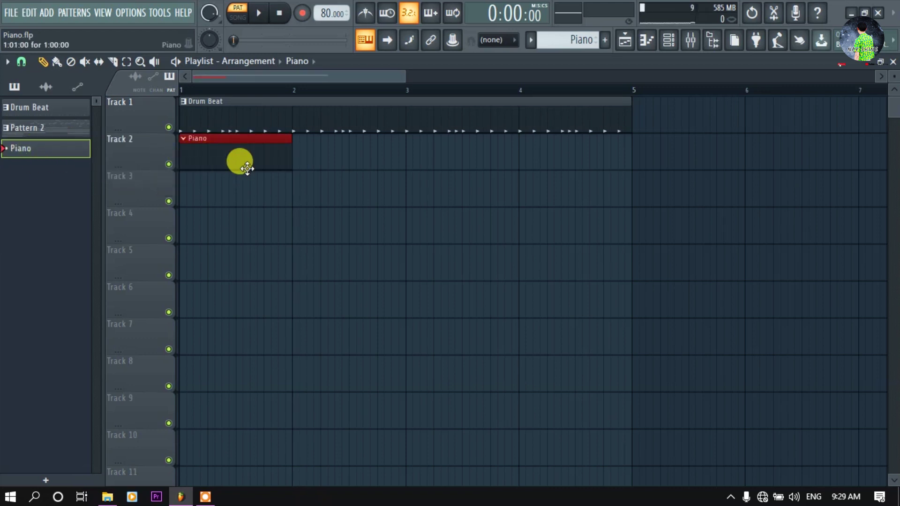
Toggle playback to the whole song arrangement and back to the single pattern
{"action": "left_click", "coordinate": [237, 19]}
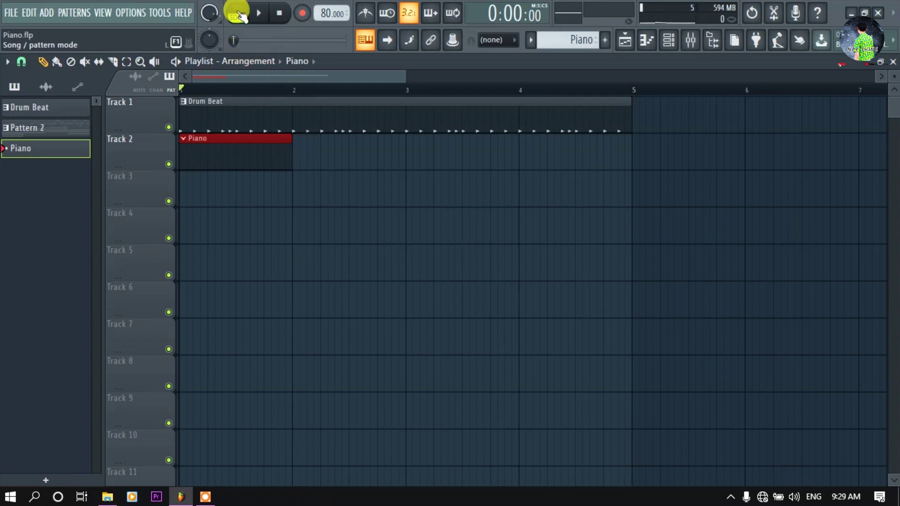
{"action": "left_click", "coordinate": [242, 18]}
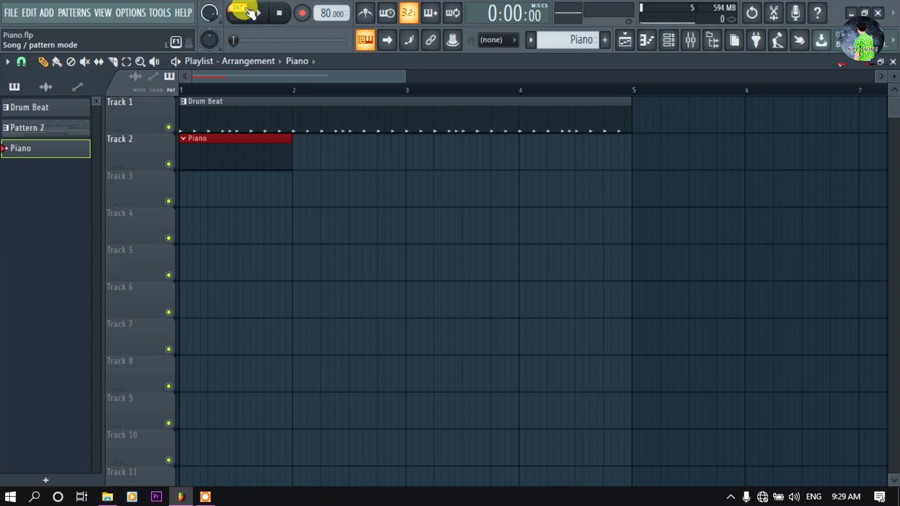
Show the channel rack, browse the Add channel list without adding, and select Close Grand
{"action": "left_click", "coordinate": [271, 148]}
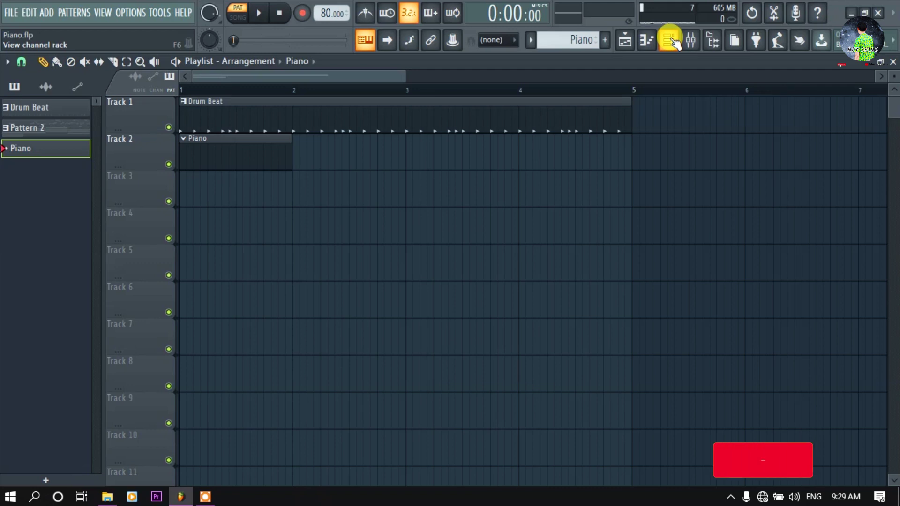
{"action": "left_click", "coordinate": [672, 41]}
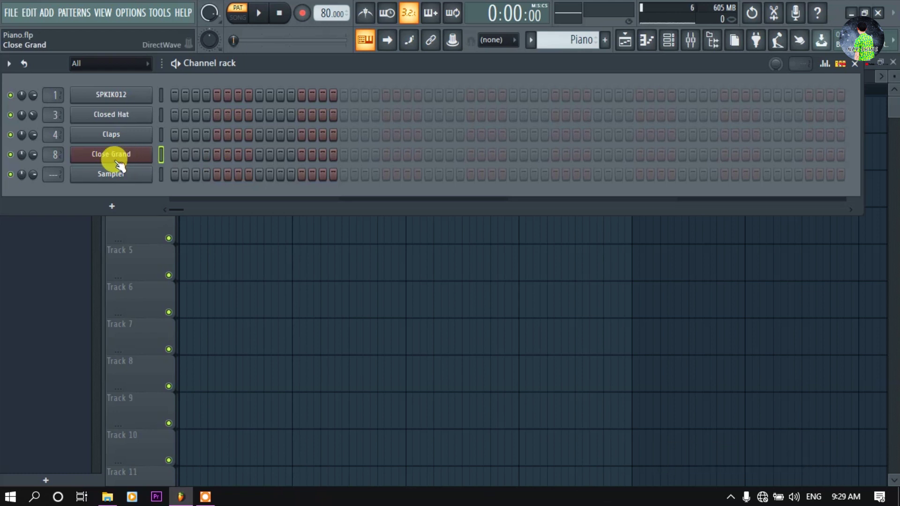
{"action": "left_click", "coordinate": [111, 207]}
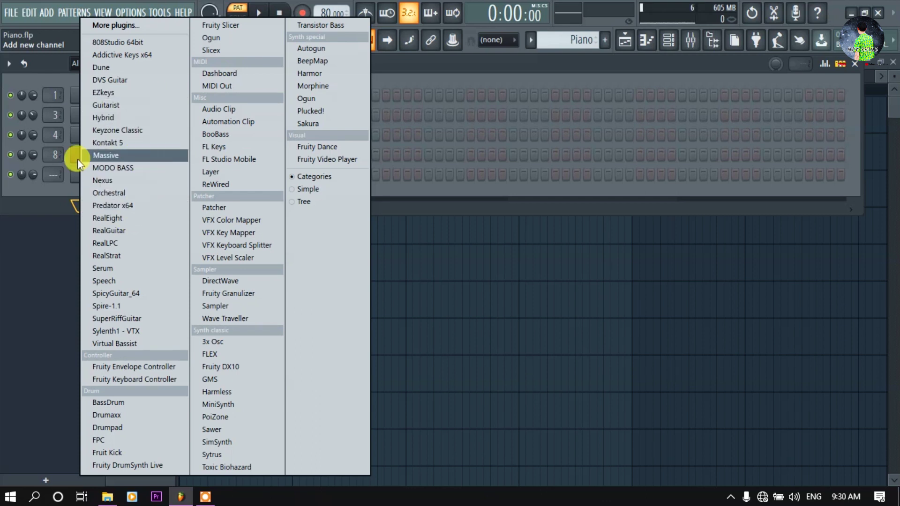
{"action": "left_click", "coordinate": [59, 191]}
{"action": "left_click", "coordinate": [111, 154]}
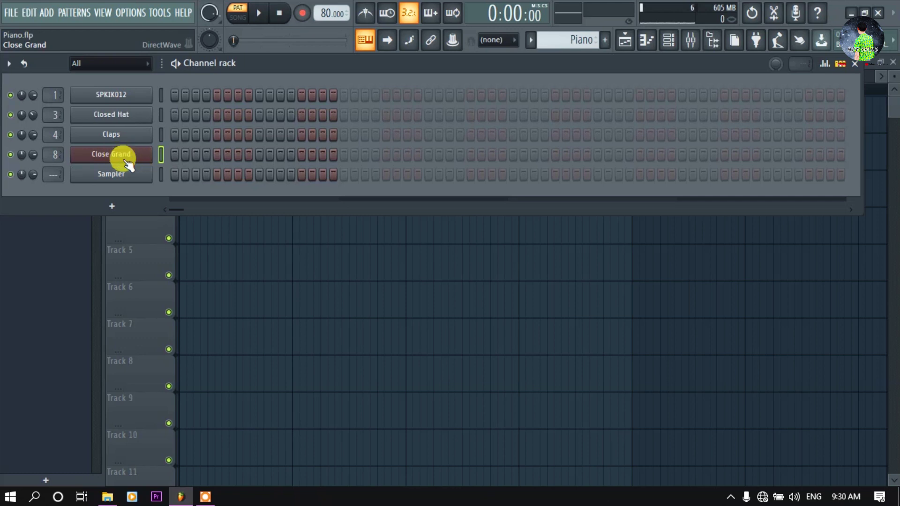
Open the Close Grand channel's piano roll from its context menu
{"action": "right_click", "coordinate": [127, 156]}
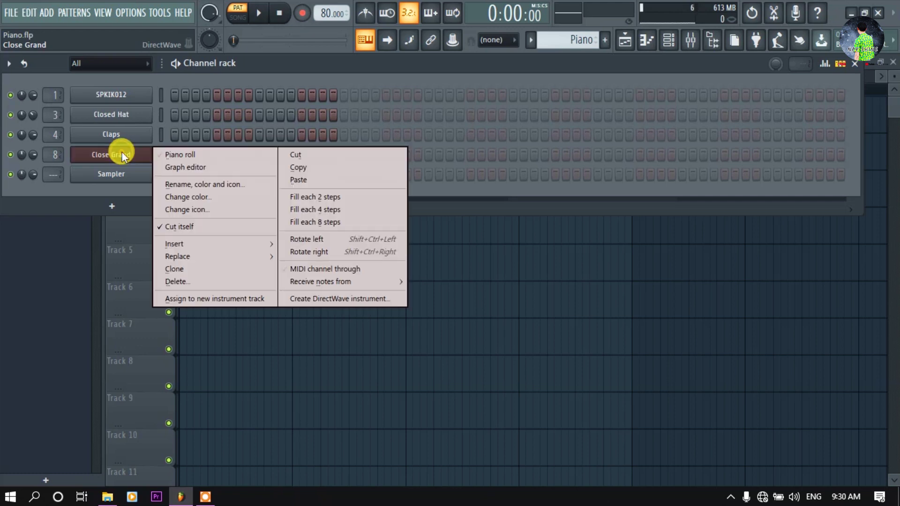
{"action": "left_click", "coordinate": [227, 154]}
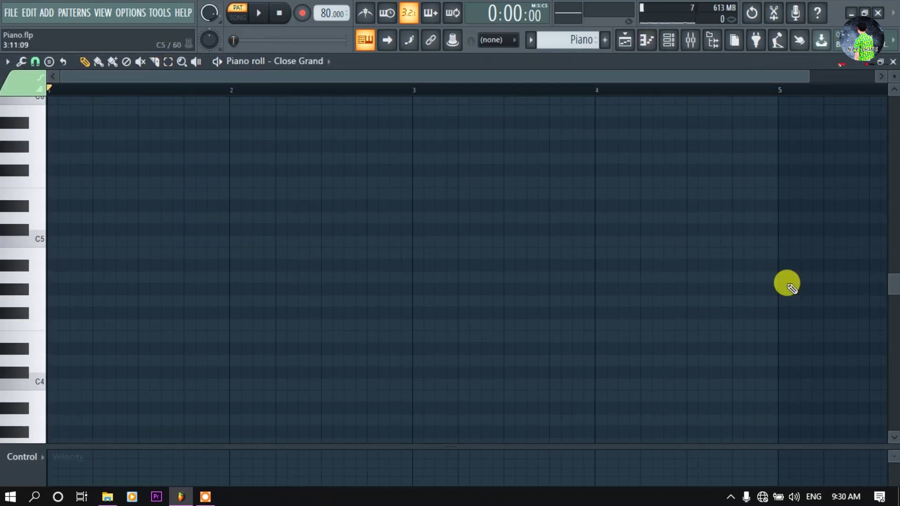
{"action": "mouse_move", "coordinate": [890, 289]}
{"action": "left_mouse_down"}
{"action": "mouse_move", "coordinate": [894, 401]}
{"action": "mouse_move", "coordinate": [894, 176]}
{"action": "mouse_move", "coordinate": [893, 185]}
{"action": "left_mouse_up"}
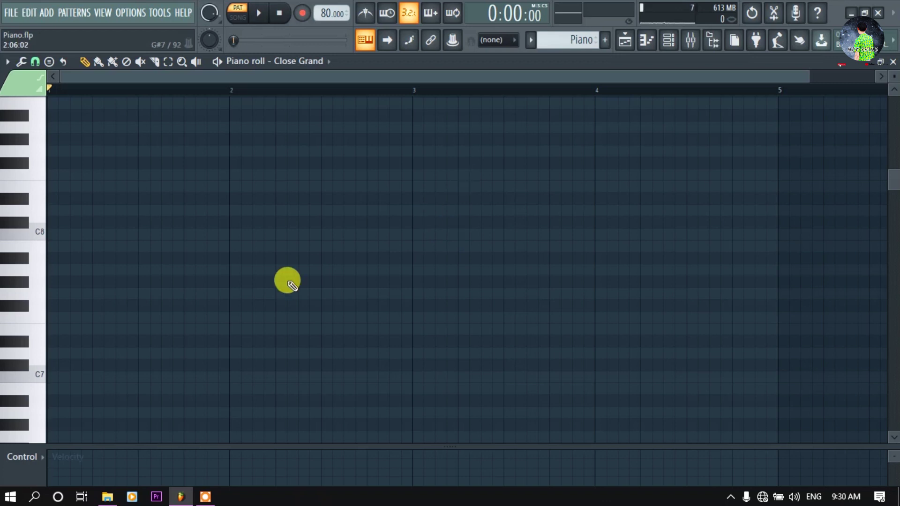
{"action": "scroll", "coordinate": [287, 281], "scroll_direction": "down", "scroll_amount": 3}
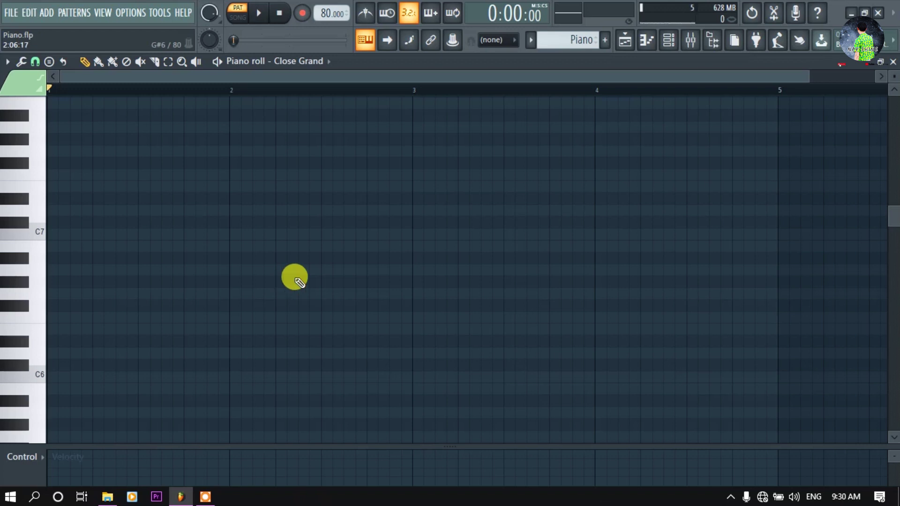
{"action": "scroll", "coordinate": [84, 95], "scroll_direction": "up", "scroll_amount": 2}
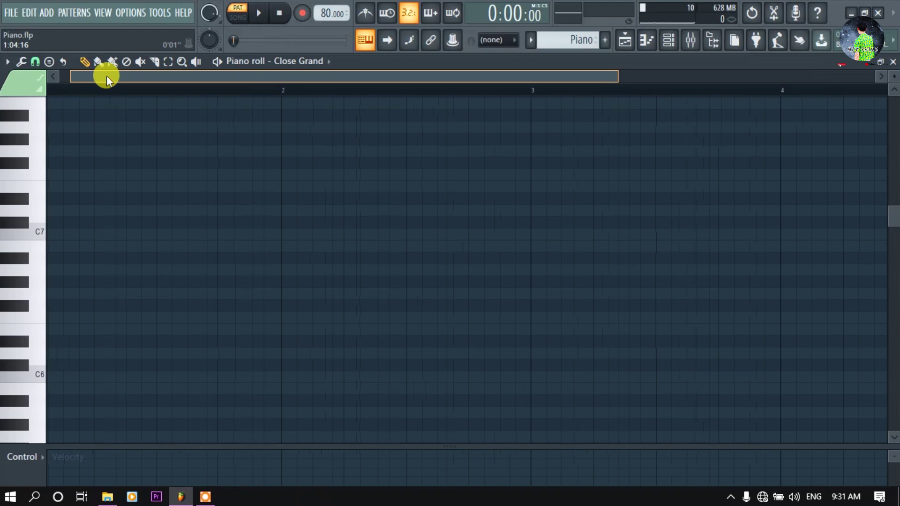
{"action": "scroll", "coordinate": [60, 99], "scroll_direction": "down", "scroll_amount": 1}
{"action": "mouse_move", "coordinate": [49, 90]}
{"action": "left_mouse_down"}
{"action": "mouse_move", "coordinate": [442, 101]}
{"action": "mouse_move", "coordinate": [429, 99]}
{"action": "left_mouse_up"}
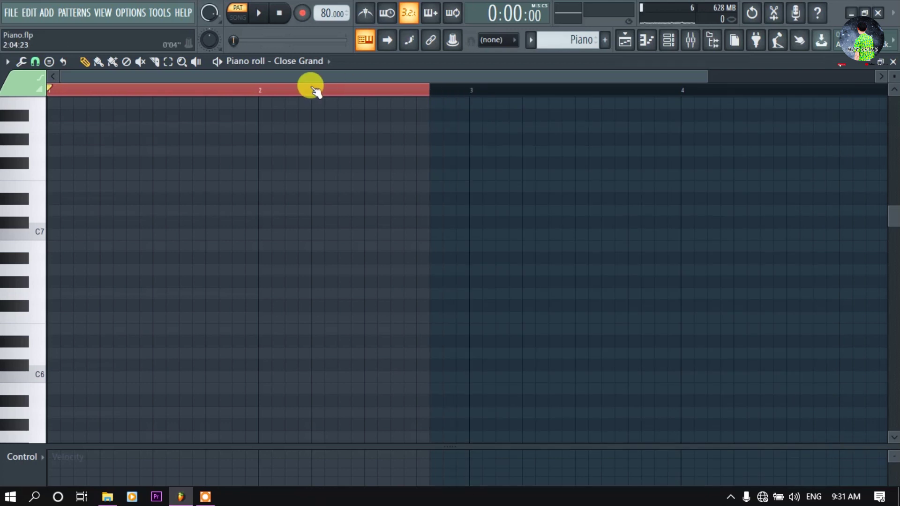
{"action": "double_click", "coordinate": [314, 90]}
{"action": "mouse_move", "coordinate": [281, 77]}
{"action": "left_mouse_down"}
{"action": "mouse_move", "coordinate": [70, 76]}
{"action": "mouse_move", "coordinate": [211, 90]}
{"action": "left_mouse_up"}
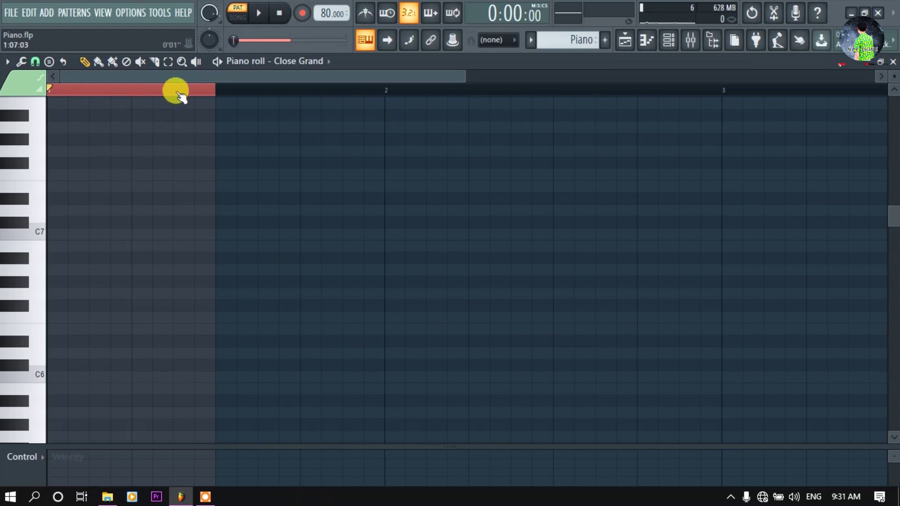
{"action": "scroll", "coordinate": [180, 91], "scroll_direction": "down", "scroll_amount": 2}
{"action": "left_click_drag", "start_coordinate": [179, 91], "coordinate": [317, 98]}
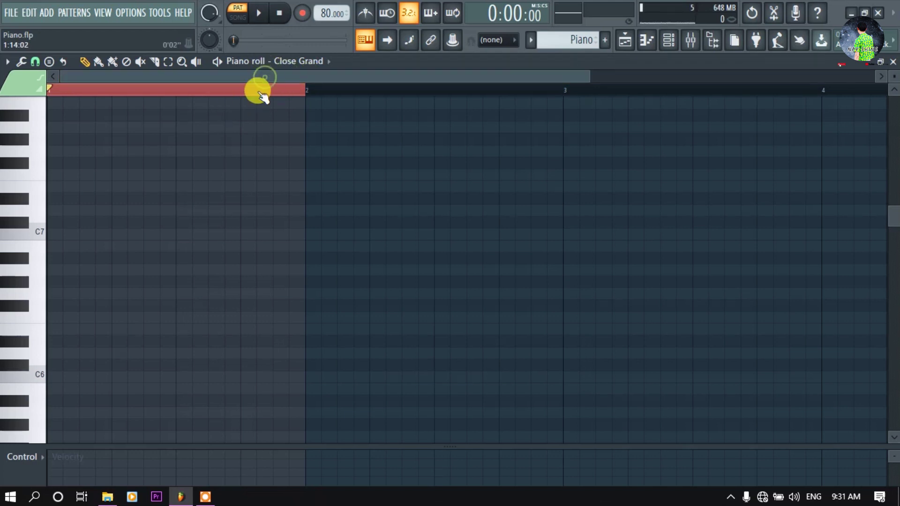
{"action": "double_click", "coordinate": [261, 90]}
{"action": "left_click_drag", "start_coordinate": [260, 78], "coordinate": [211, 79]}
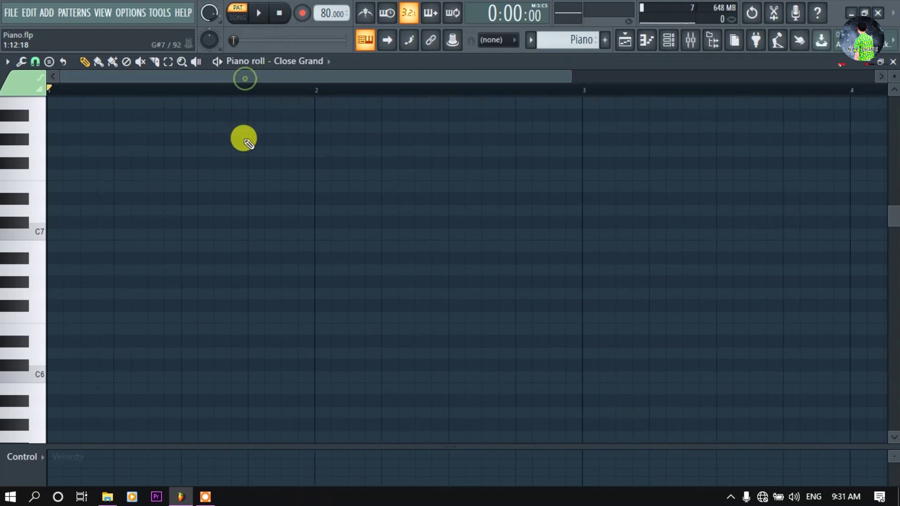
{"action": "scroll", "coordinate": [243, 141], "scroll_direction": "down", "scroll_amount": 1}
{"action": "scroll", "coordinate": [241, 152], "scroll_direction": "down", "scroll_amount": 2}
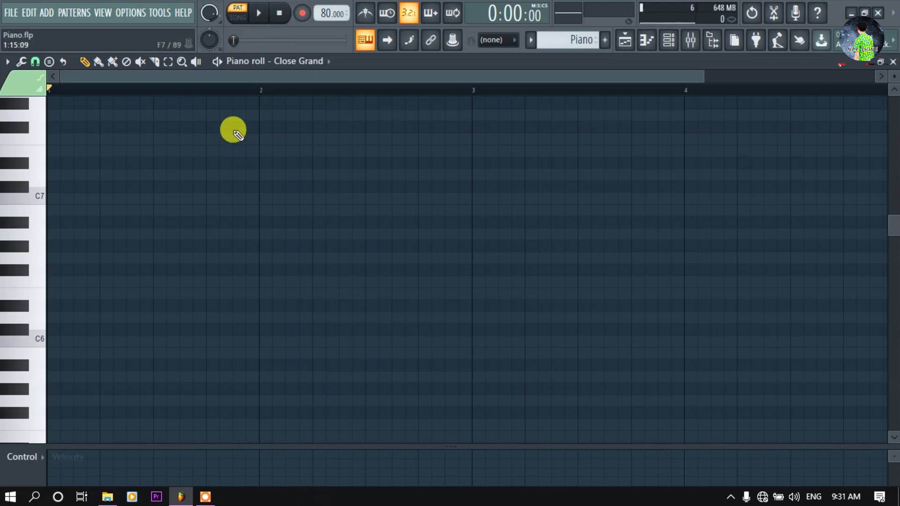
{"action": "scroll", "coordinate": [238, 78], "scroll_direction": "up", "scroll_amount": 2}
{"action": "scroll", "coordinate": [239, 78], "scroll_direction": "up", "scroll_amount": 1}
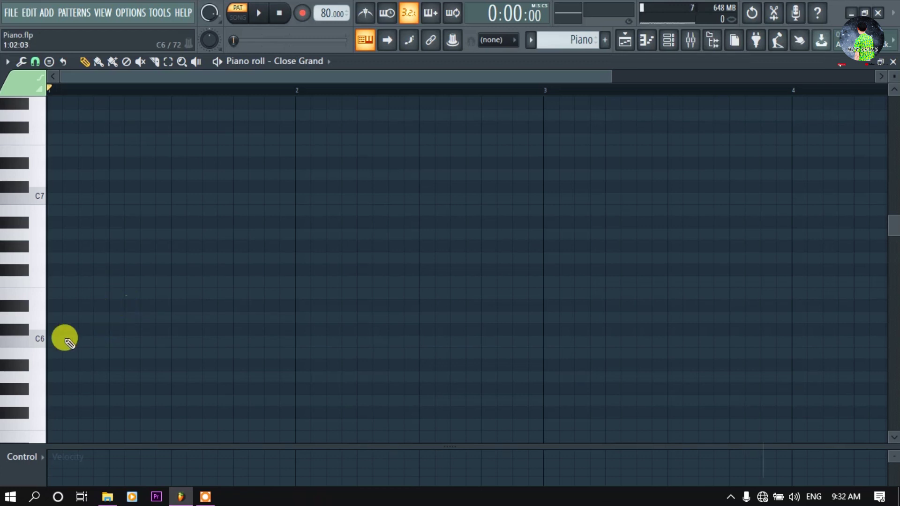
{"action": "scroll", "coordinate": [70, 348], "scroll_direction": "down", "scroll_amount": 3}
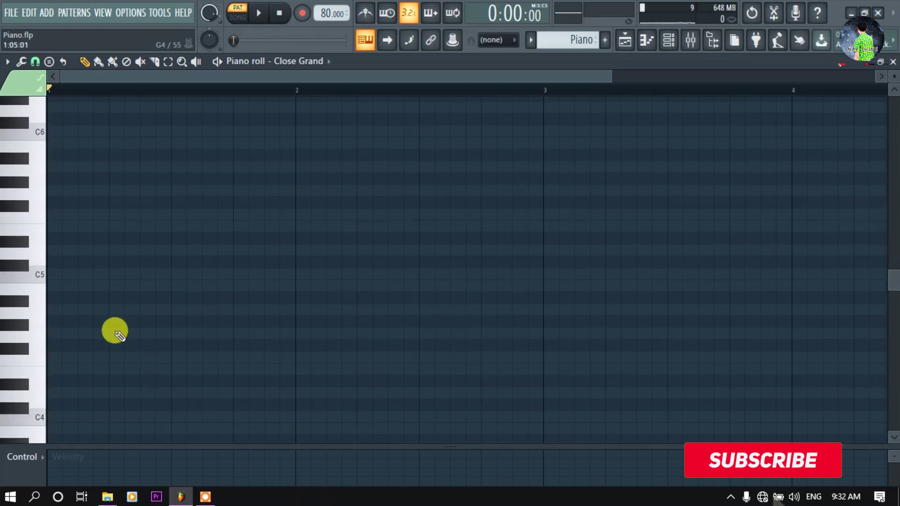
{"action": "scroll", "coordinate": [44, 349], "scroll_direction": "down", "scroll_amount": 2}
Audition pitches on the piano-roll keyboard, ending on C5
{"action": "left_click", "coordinate": [45, 270]}
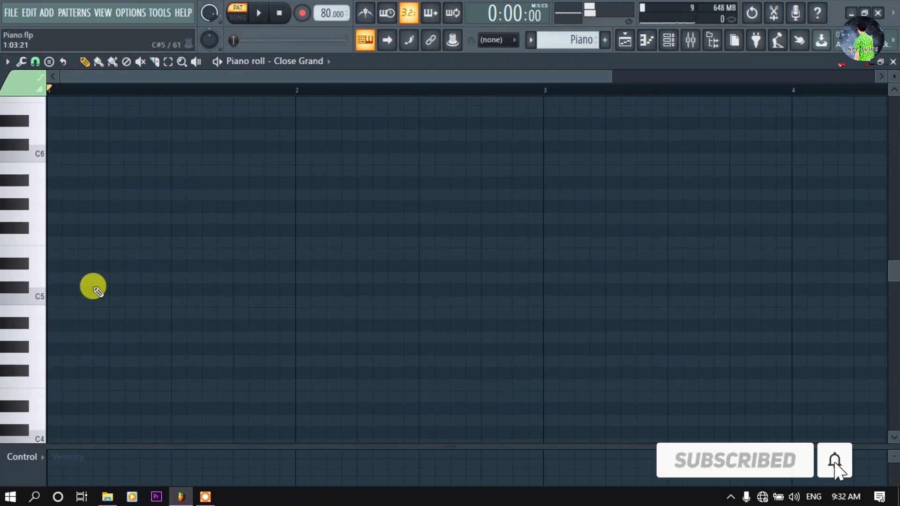
{"action": "scroll", "coordinate": [45, 274], "scroll_direction": "up", "scroll_amount": 1}
{"action": "left_click", "coordinate": [38, 306]}
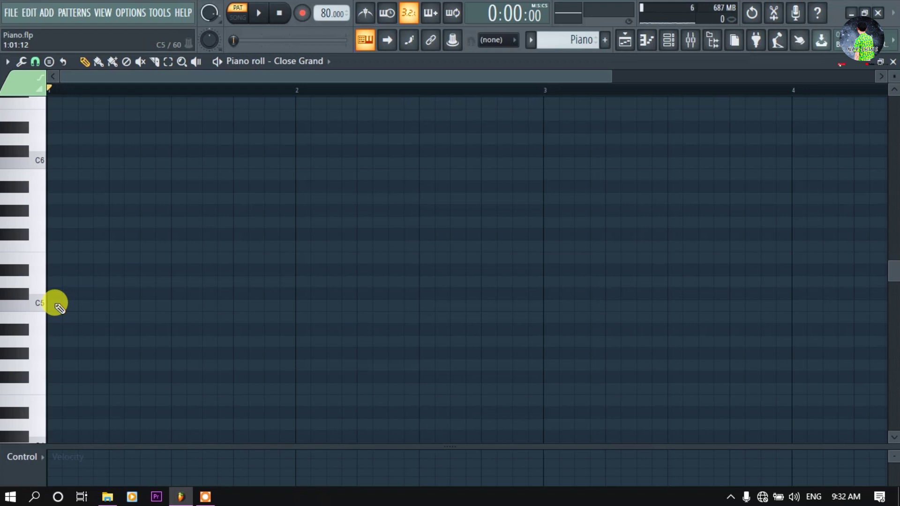
Draw a one-bar C5–E5–G5 chord at bar 1 with the Pencil tool
{"action": "left_click", "coordinate": [55, 304]}
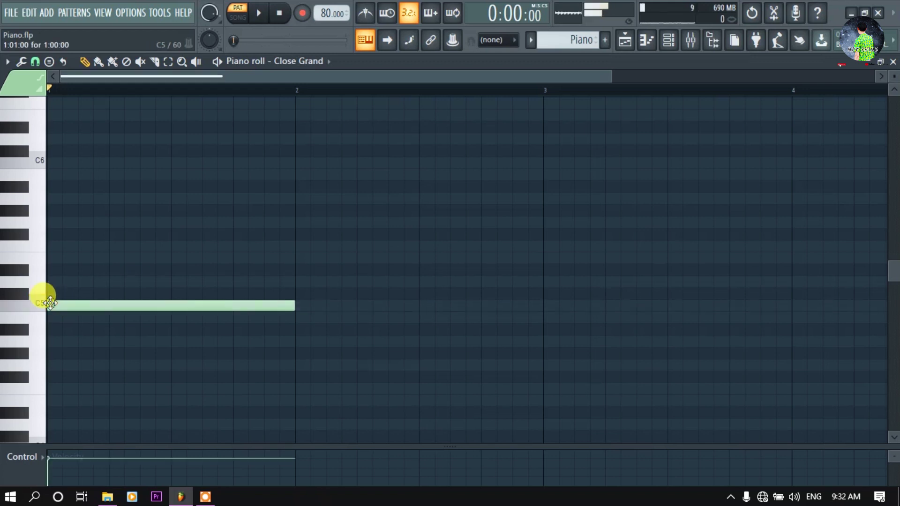
{"action": "left_click", "coordinate": [56, 256]}
{"action": "left_click", "coordinate": [53, 225]}
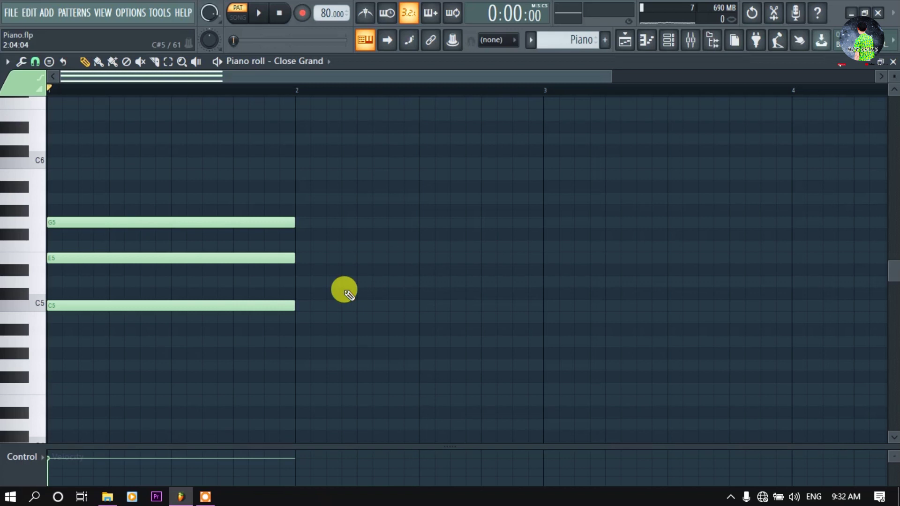
{"action": "left_click_drag", "start_coordinate": [218, 76], "coordinate": [151, 82]}
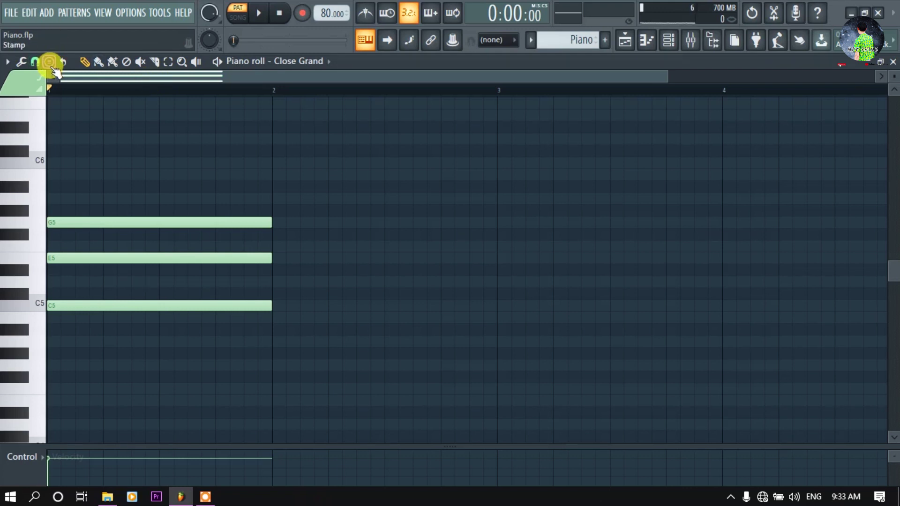
Choose the Major stamp shape and stamp a C major chord at bar 2
{"action": "left_click", "coordinate": [50, 66]}
{"action": "mouse_move", "coordinate": [72, 92]}
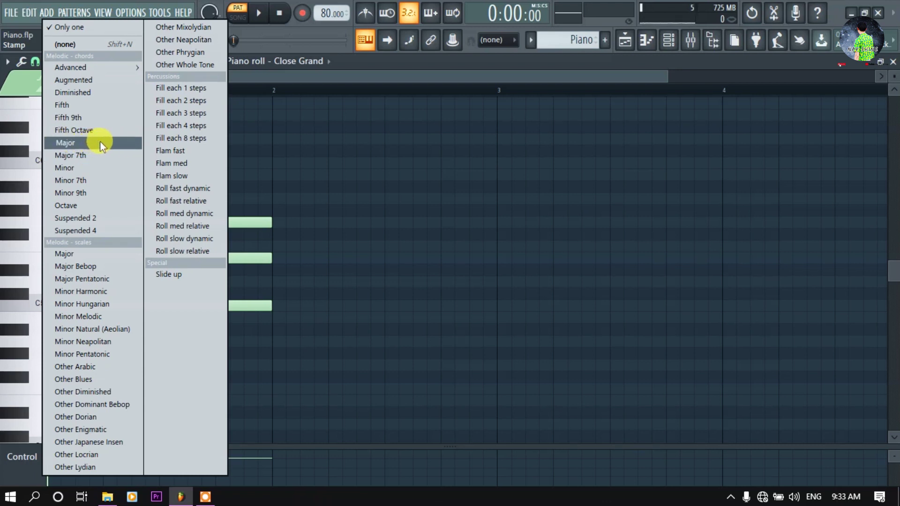
{"action": "left_click", "coordinate": [100, 141]}
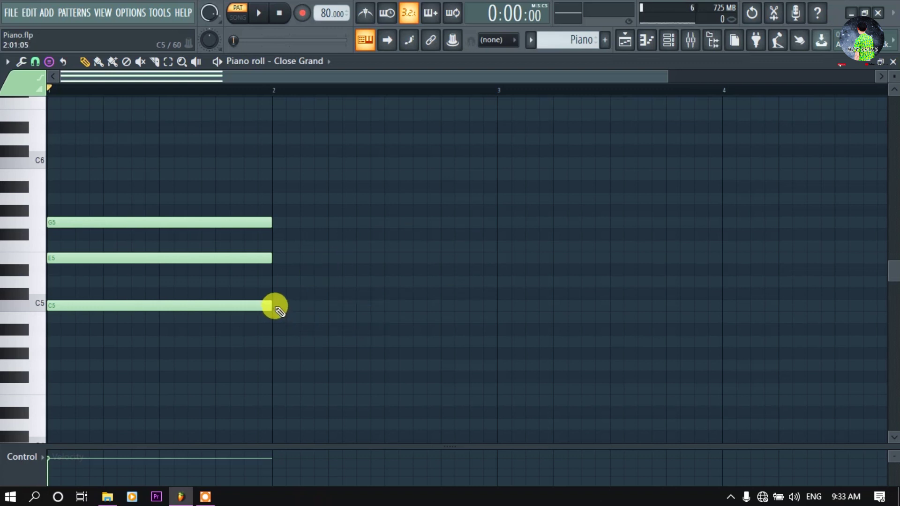
{"action": "left_click", "coordinate": [280, 308]}
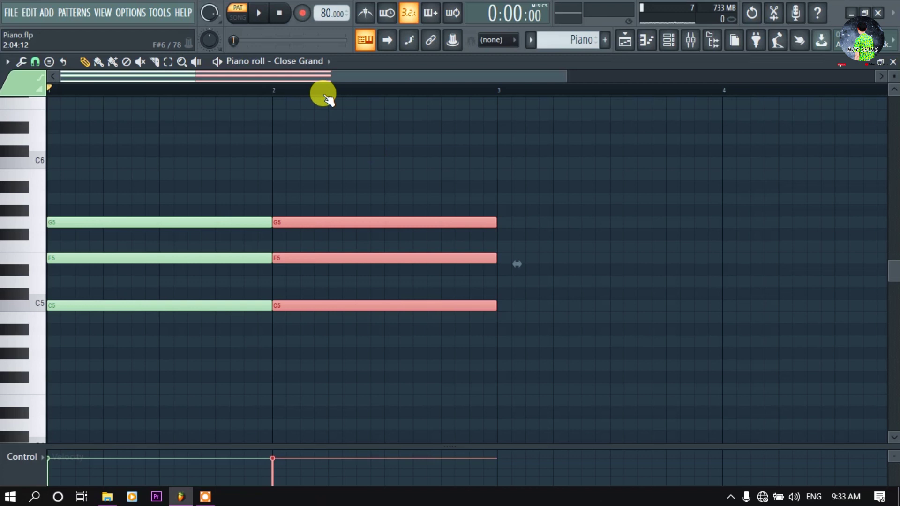
{"action": "scroll", "coordinate": [326, 88], "scroll_direction": "down", "scroll_amount": 2}
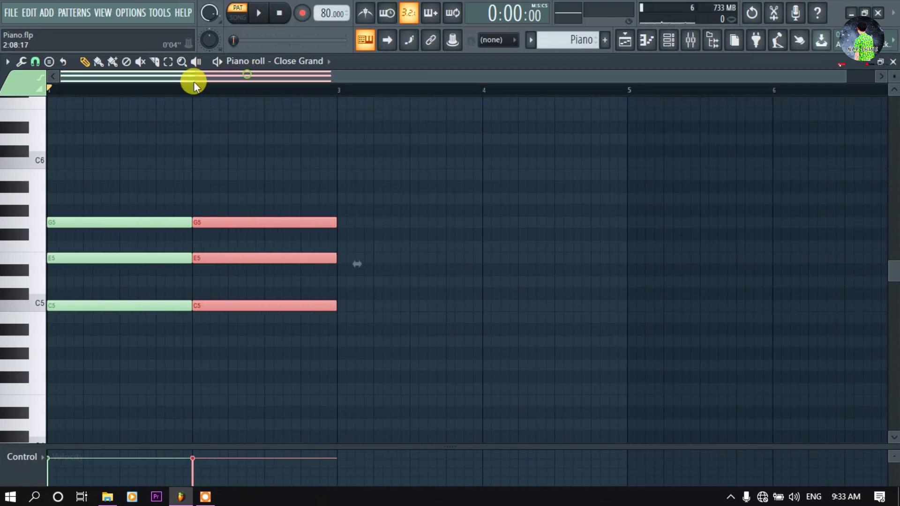
Stamp a major scale at bar 3, then select and delete the unwanted notes after bar 1
{"action": "left_click", "coordinate": [36, 62]}
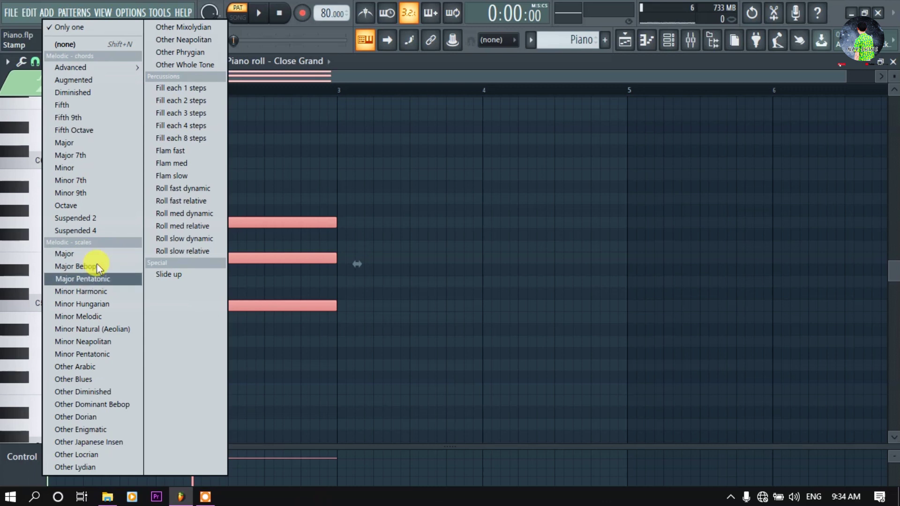
{"action": "left_click", "coordinate": [108, 255]}
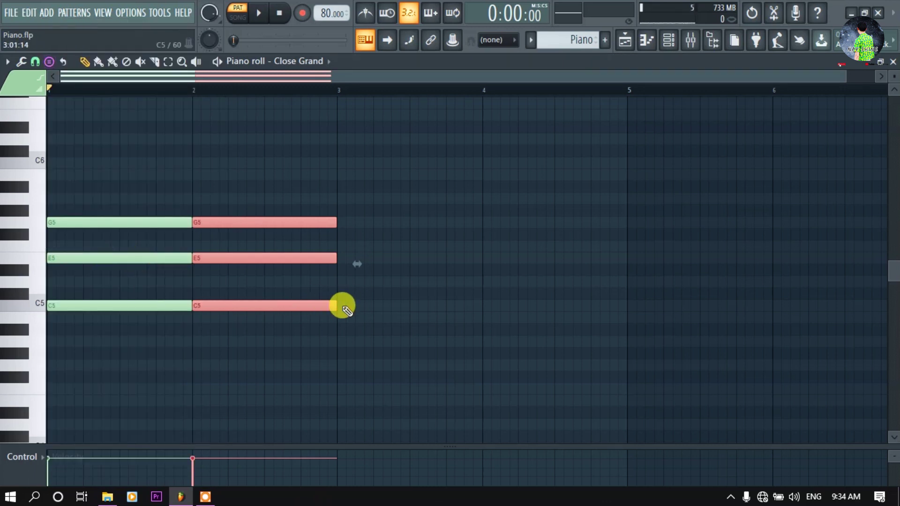
{"action": "left_click", "coordinate": [345, 308]}
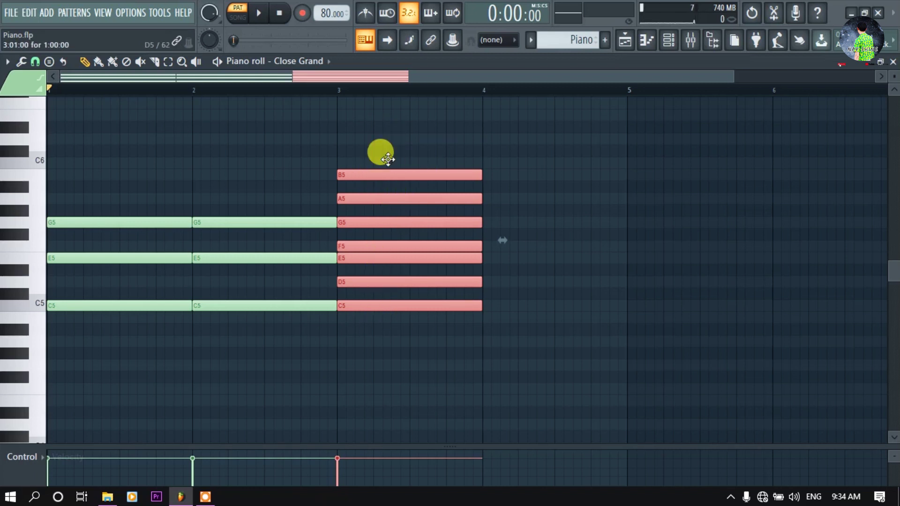
{"action": "scroll", "coordinate": [520, 167], "scroll_direction": "up", "scroll_amount": 2}
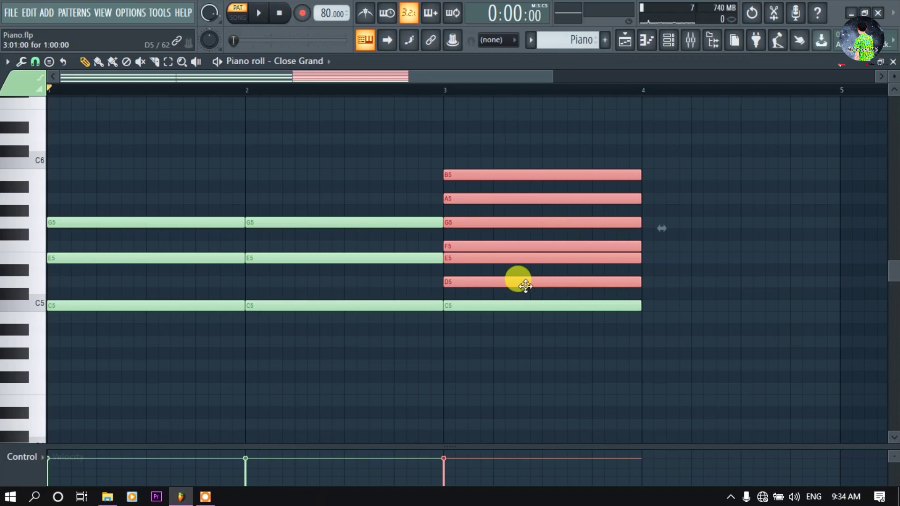
{"action": "key", "text": "shift+Left"}
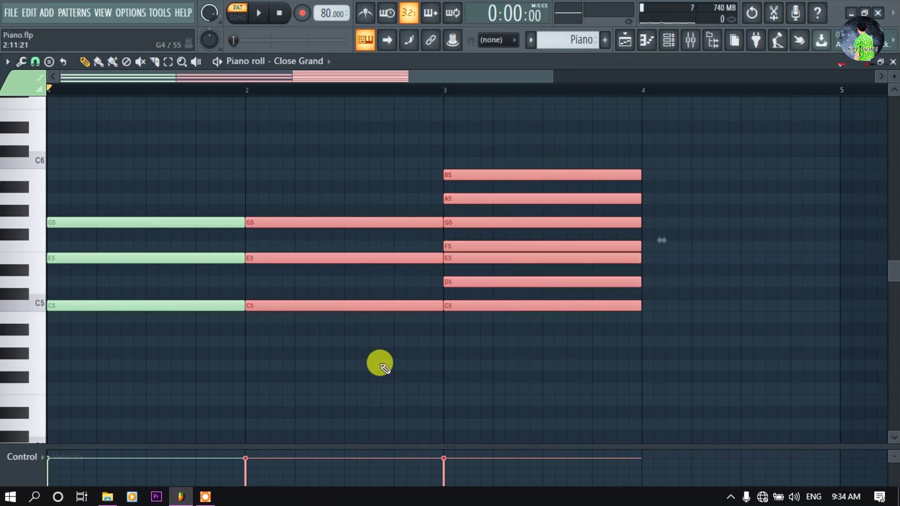
{"action": "key", "text": "Delete"}
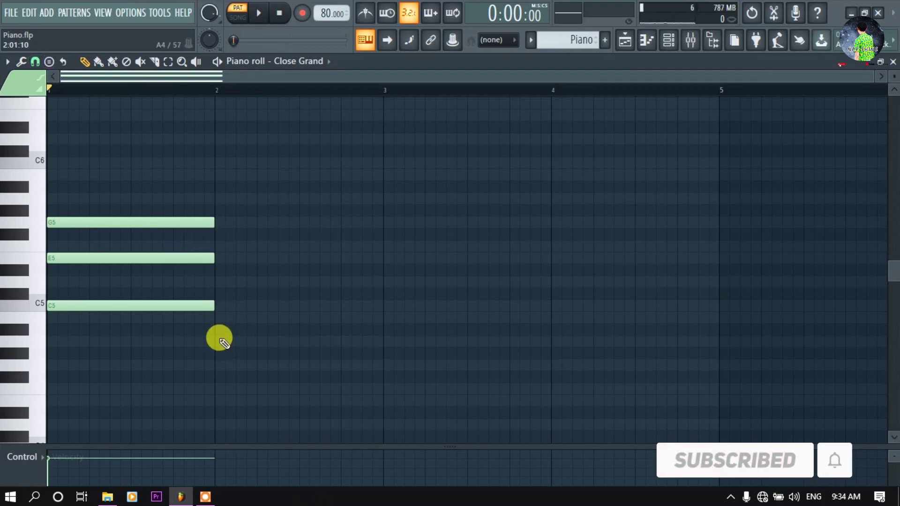
Pencil in a G5–B5–D6 G major chord at bar 2
{"action": "left_click", "coordinate": [220, 224]}
{"action": "left_click", "coordinate": [219, 174]}
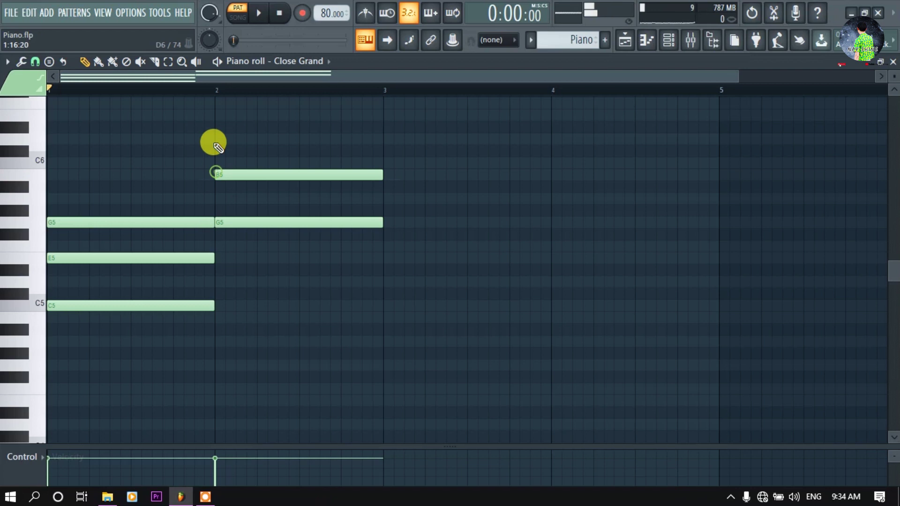
{"action": "left_click", "coordinate": [216, 138]}
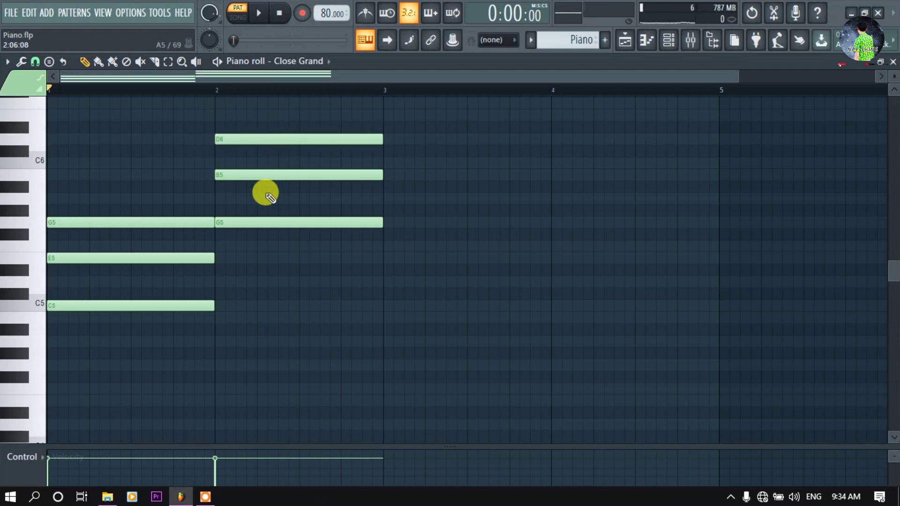
Choose the minor chord stamp and stamp an A minor chord at bar 3
{"action": "left_click", "coordinate": [51, 62]}
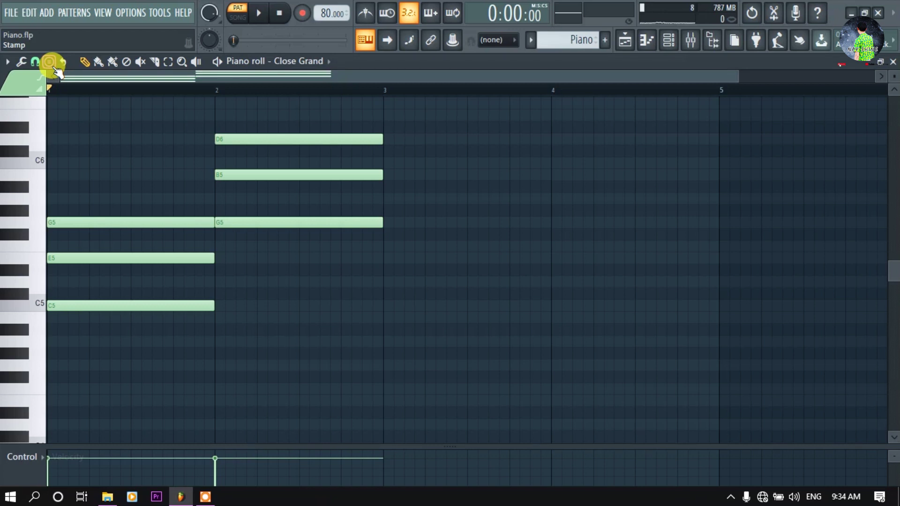
{"action": "left_click", "coordinate": [51, 63]}
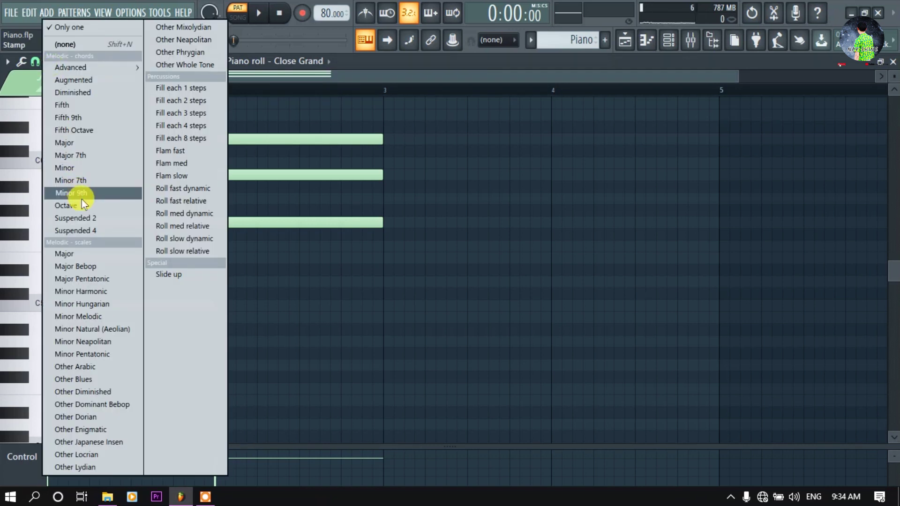
{"action": "left_click", "coordinate": [107, 170]}
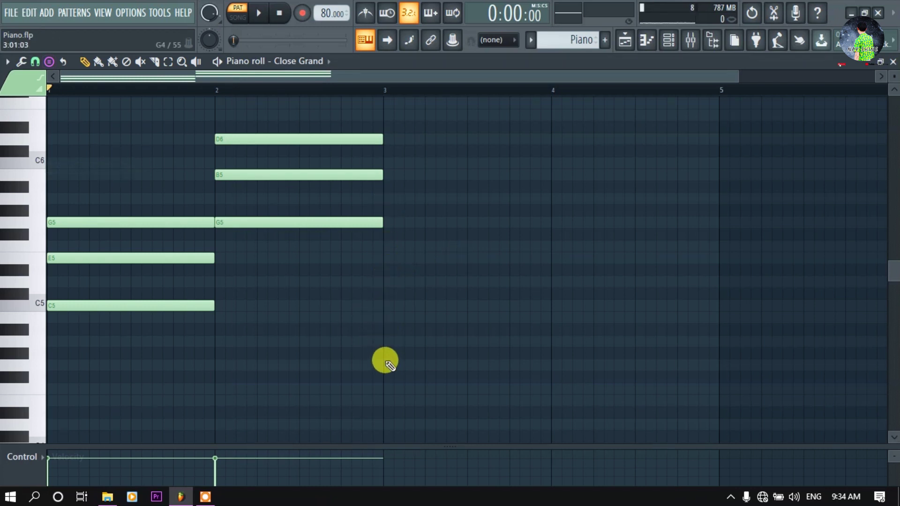
{"action": "left_click", "coordinate": [385, 345]}
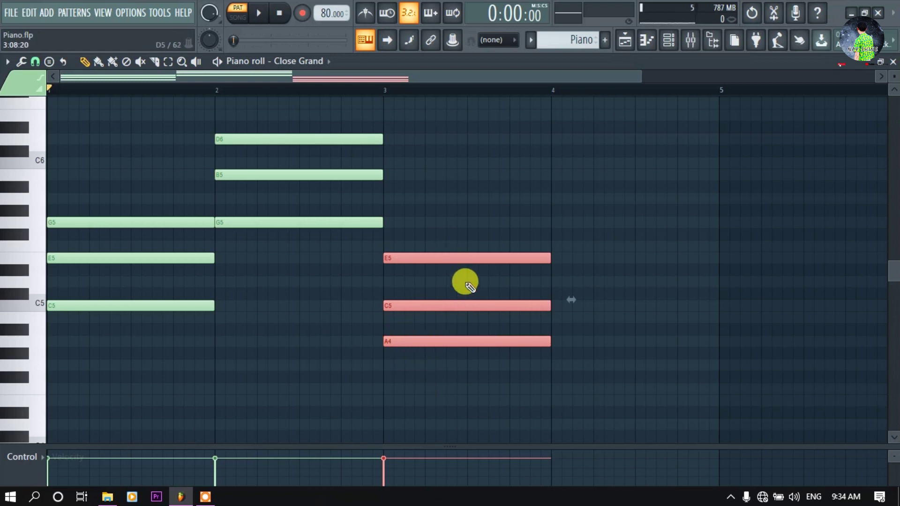
Draw an F5–A5–C6 F major chord at bar 4
{"action": "left_click", "coordinate": [556, 246]}
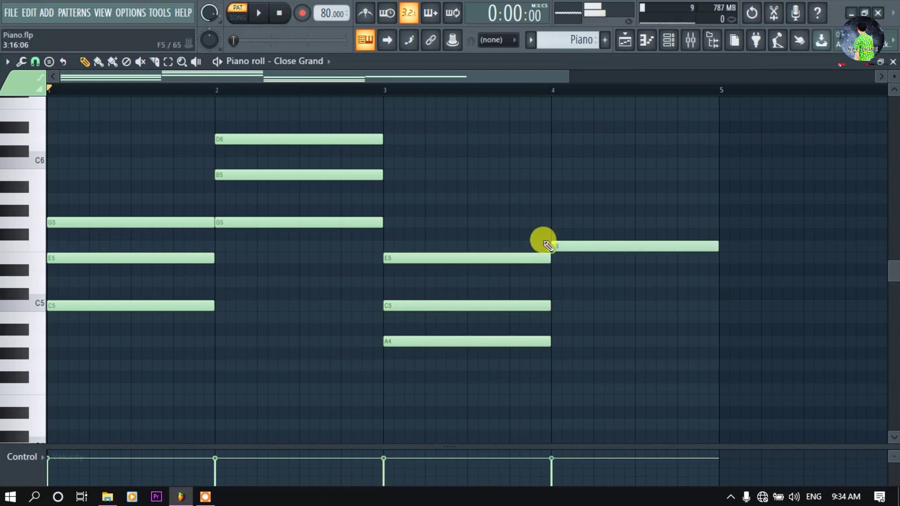
{"action": "left_click", "coordinate": [556, 199]}
{"action": "left_click", "coordinate": [556, 164]}
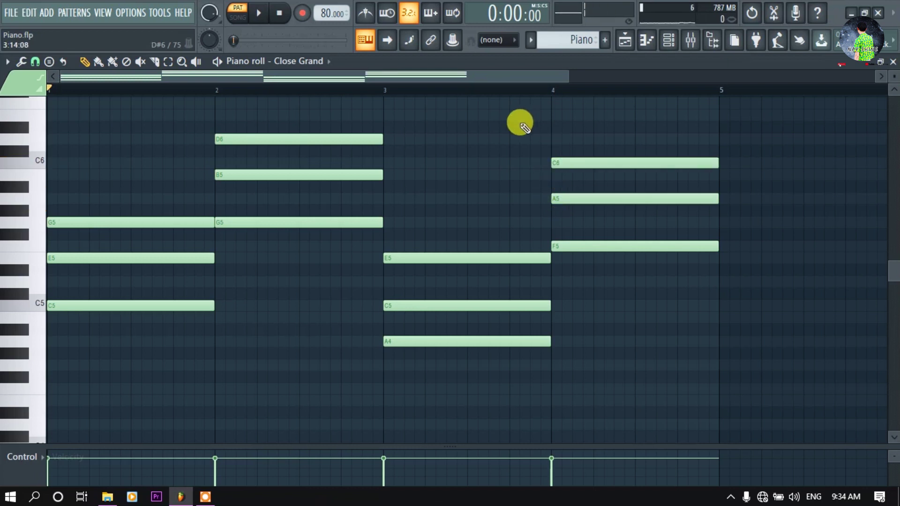
{"action": "scroll", "coordinate": [738, 309], "scroll_direction": "up", "scroll_amount": 1}
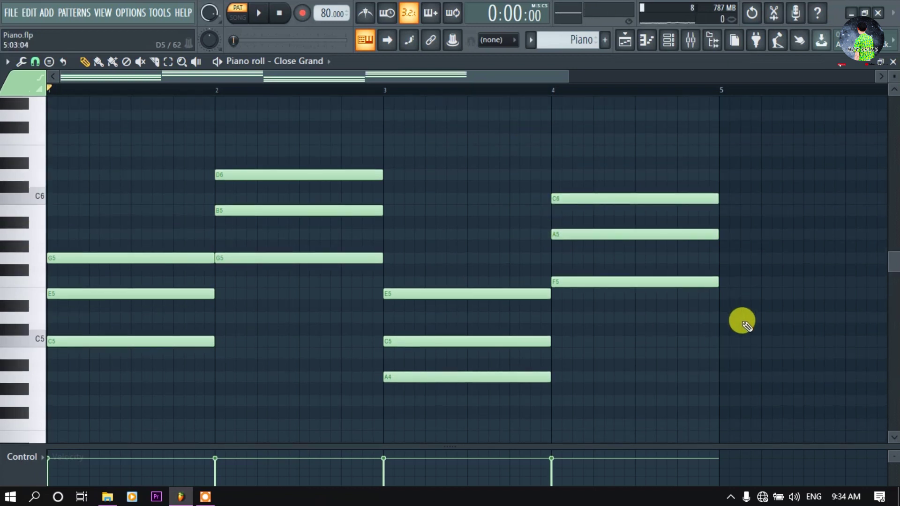
{"action": "key", "text": "space"}
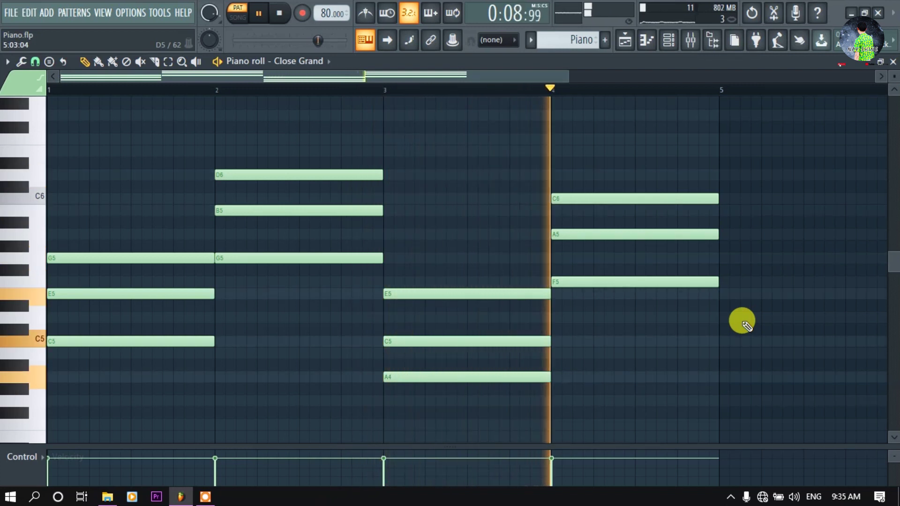
{"action": "key", "text": "space"}
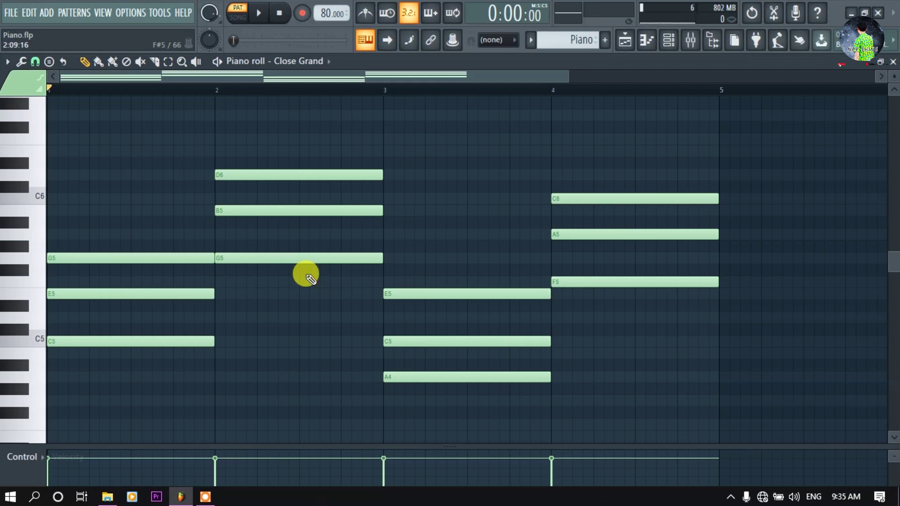
{"action": "key", "text": "space"}
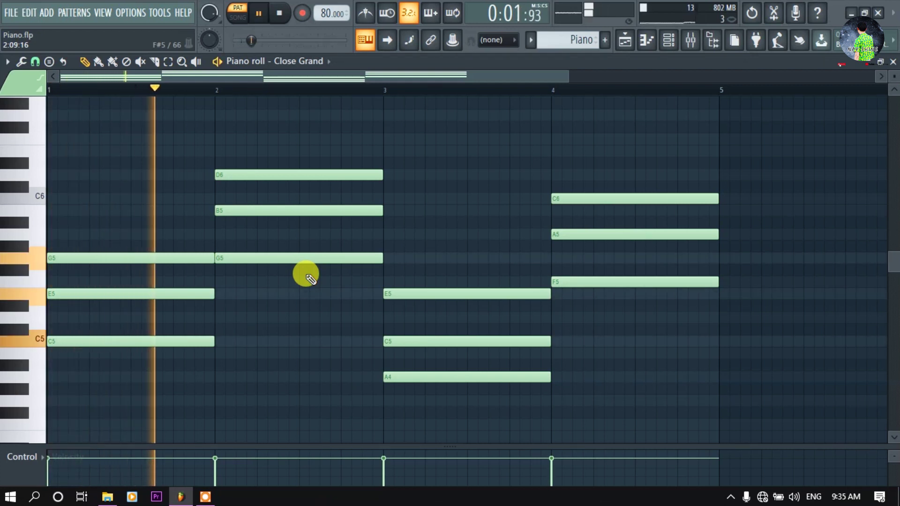
{"action": "key", "text": "space"}
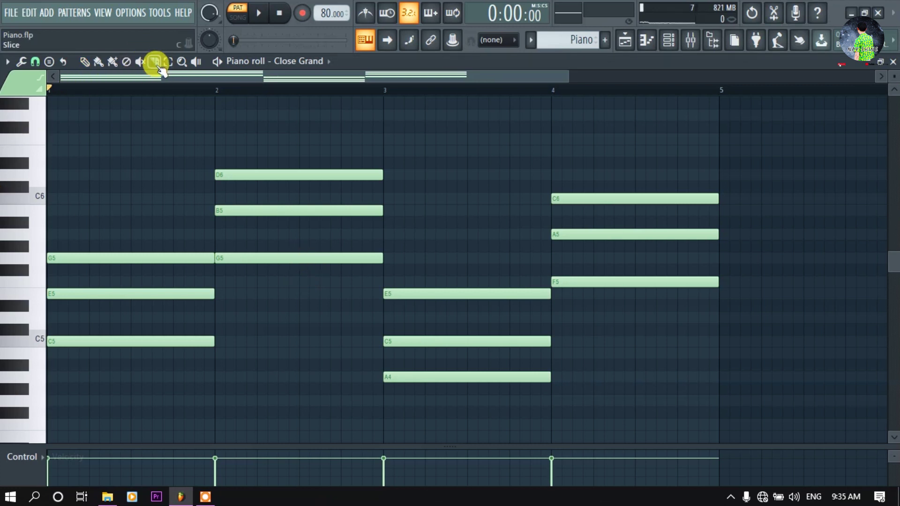
Slice the bar 1 chord at each quarter-bar into four short chords and deselect them
{"action": "left_click", "coordinate": [156, 63]}
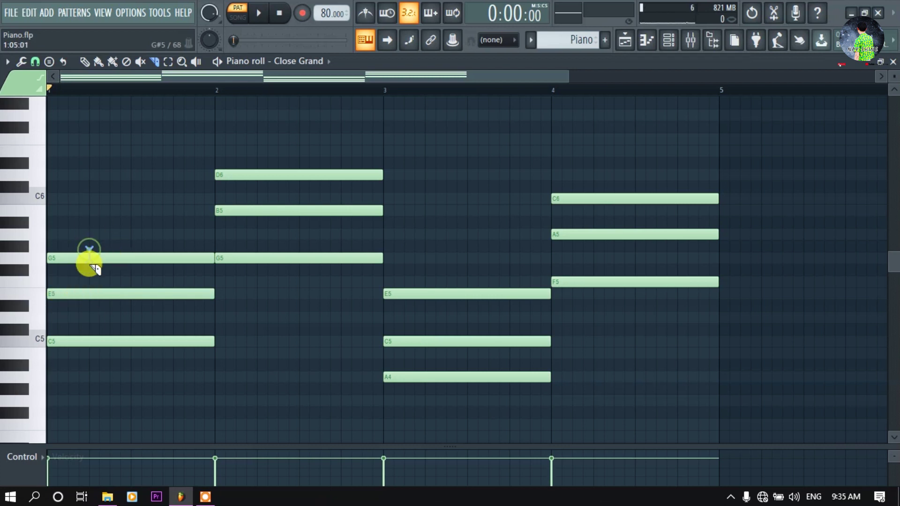
{"action": "left_click_drag", "start_coordinate": [90, 250], "coordinate": [89, 367]}
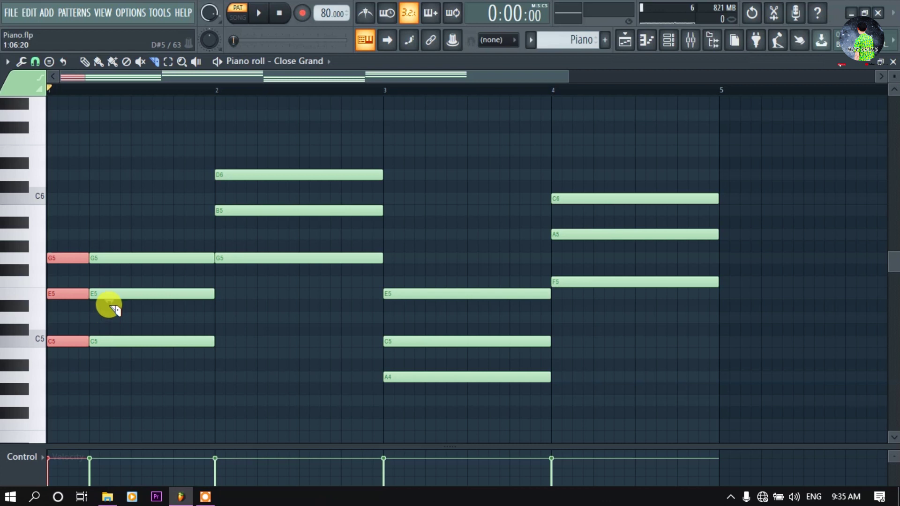
{"action": "scroll", "coordinate": [88, 78], "scroll_direction": "up", "scroll_amount": 3}
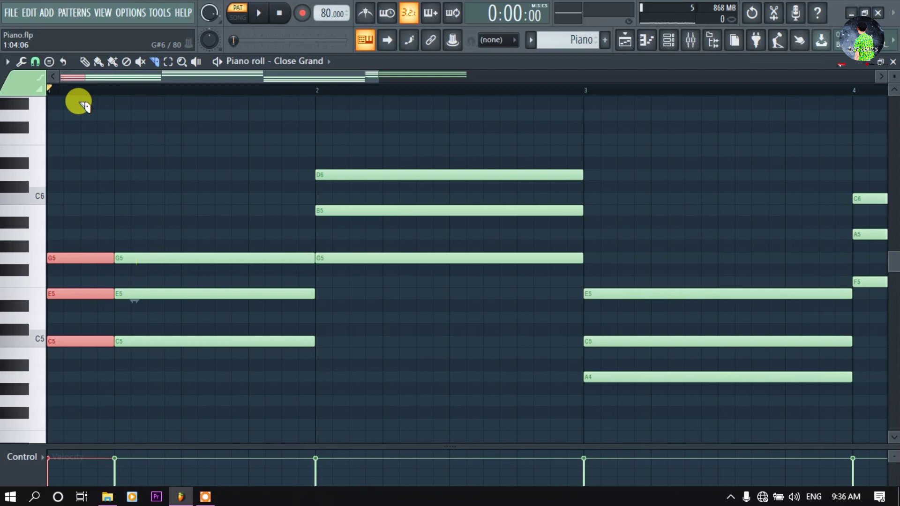
{"action": "left_click_drag", "start_coordinate": [75, 88], "coordinate": [317, 90]}
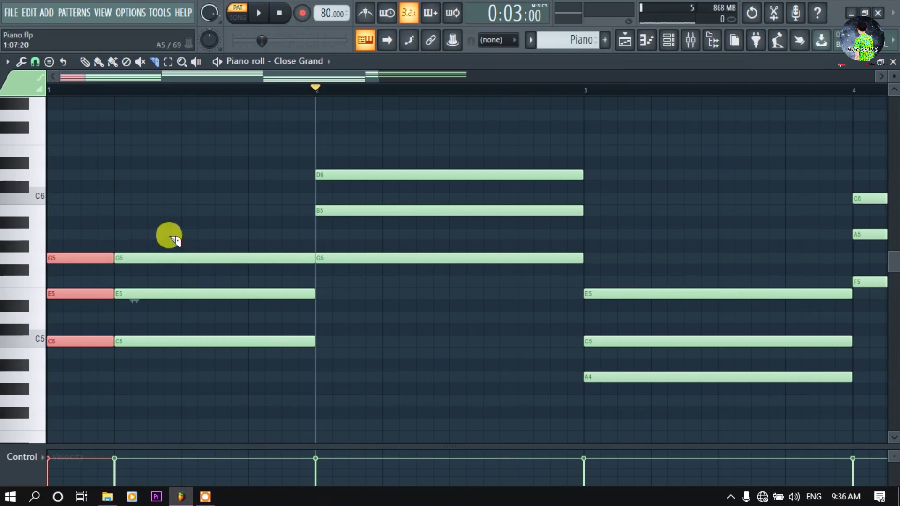
{"action": "left_click_drag", "start_coordinate": [182, 246], "coordinate": [181, 355]}
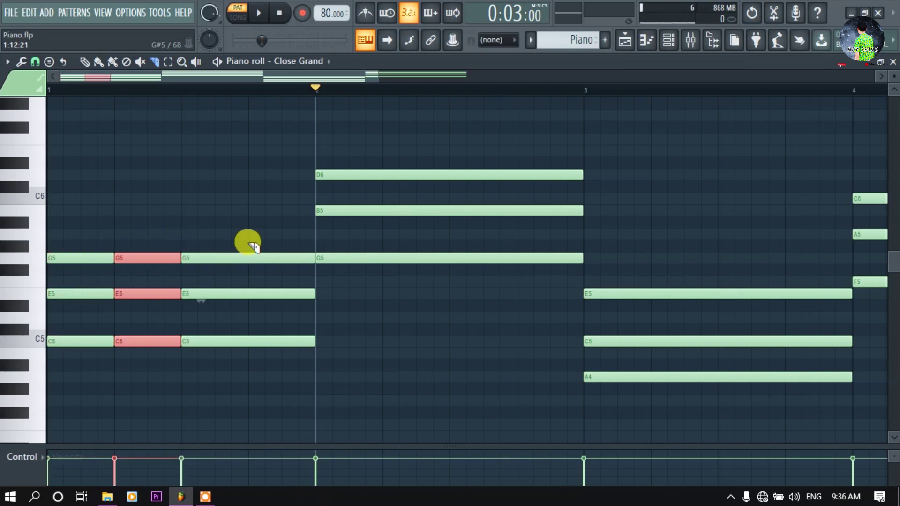
{"action": "left_click_drag", "start_coordinate": [251, 250], "coordinate": [250, 358]}
{"action": "left_click", "coordinate": [54, 91]}
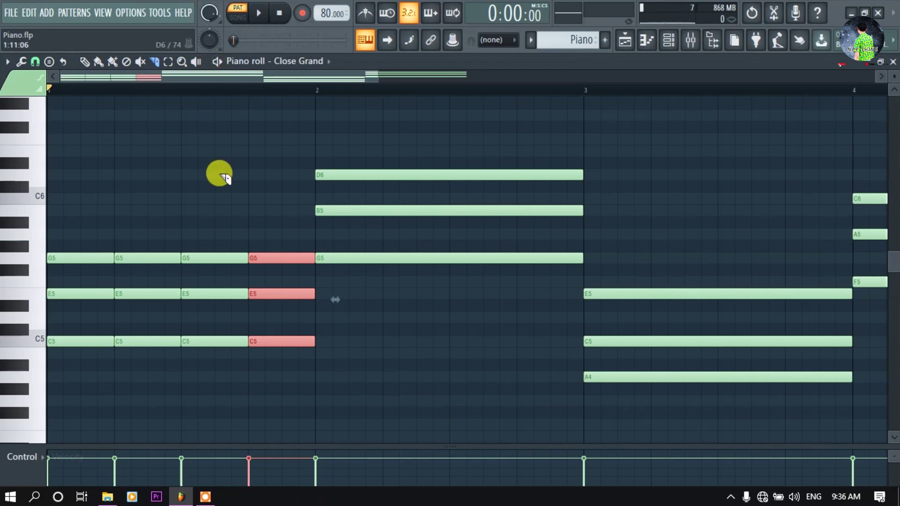
{"action": "key", "text": "ctrl+d"}
Play back the pattern to hear the bar 1 rhythm, then stop
{"action": "key", "text": "space"}
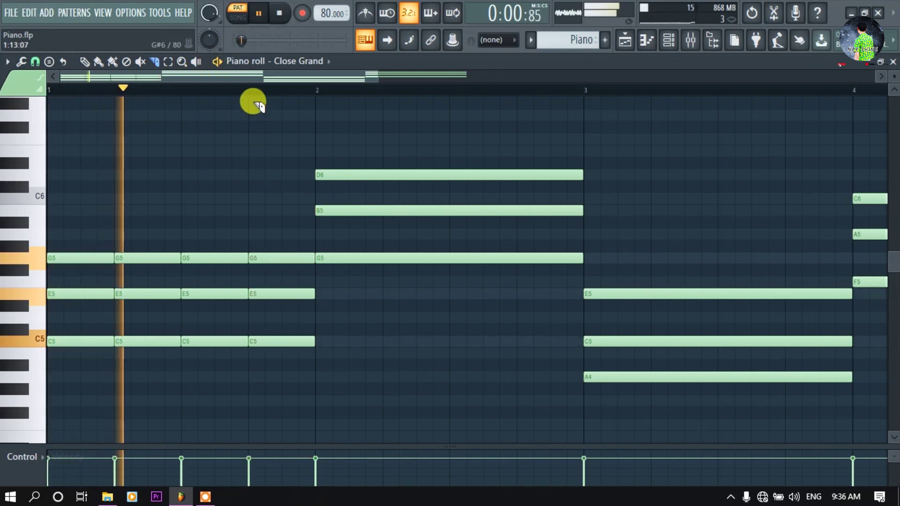
{"action": "scroll", "coordinate": [264, 84], "scroll_direction": "down", "scroll_amount": 1}
{"action": "scroll", "coordinate": [270, 77], "scroll_direction": "down", "scroll_amount": 1}
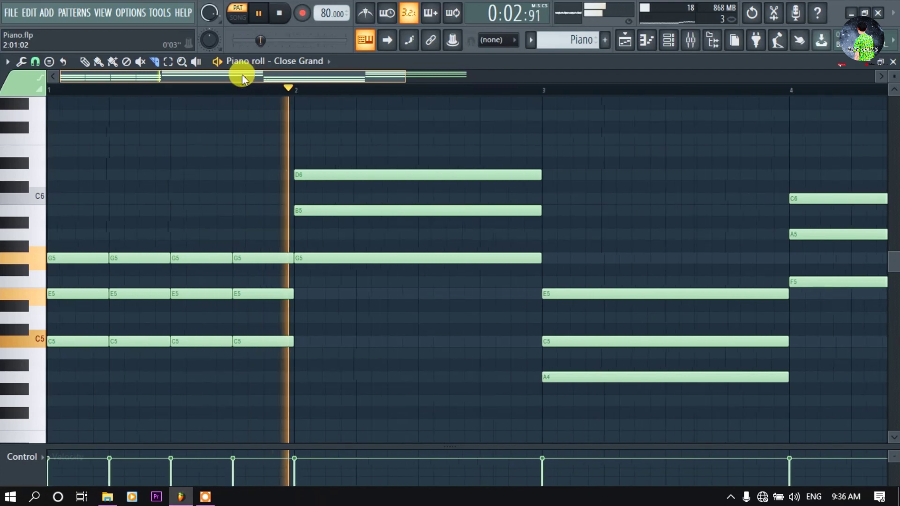
{"action": "key", "text": "space"}
{"action": "key", "text": "space"}
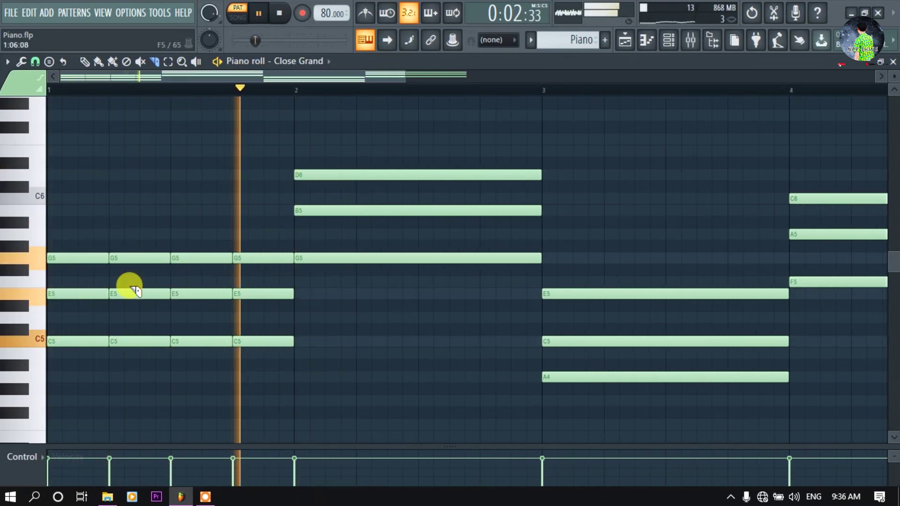
{"action": "key", "text": "space"}
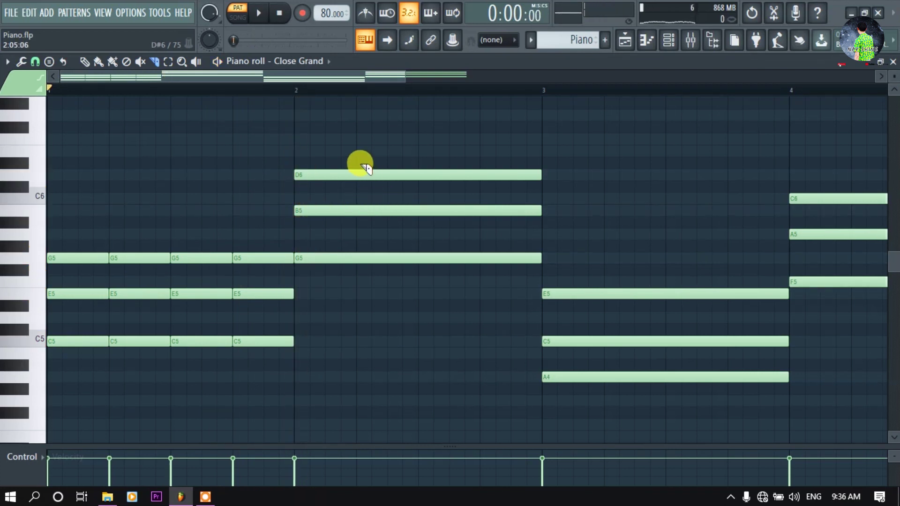
Slice the bar 2 chord at each quarter-bar, audition it, and return to the Pencil tool
{"action": "left_click_drag", "start_coordinate": [357, 167], "coordinate": [357, 275]}
{"action": "left_click_drag", "start_coordinate": [418, 168], "coordinate": [424, 283]}
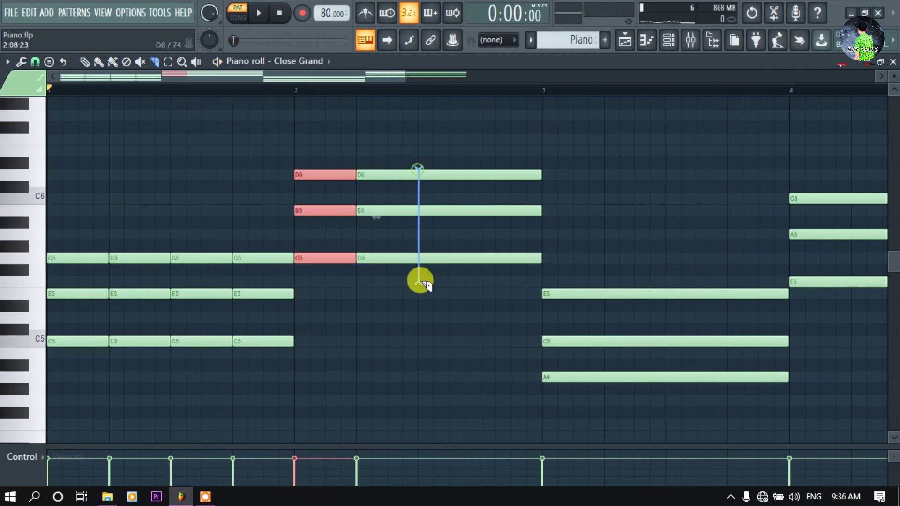
{"action": "left_click_drag", "start_coordinate": [481, 169], "coordinate": [481, 295]}
{"action": "key", "text": "space"}
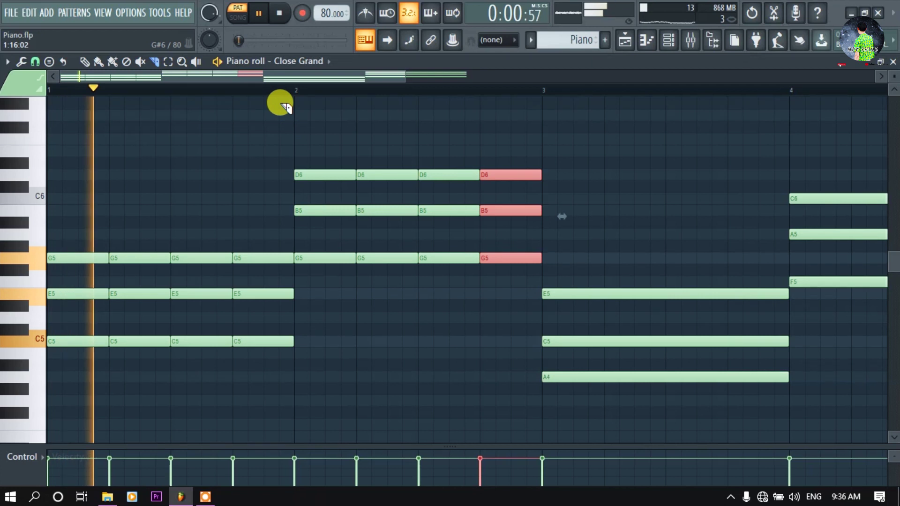
{"action": "scroll", "coordinate": [268, 89], "scroll_direction": "down", "scroll_amount": 2}
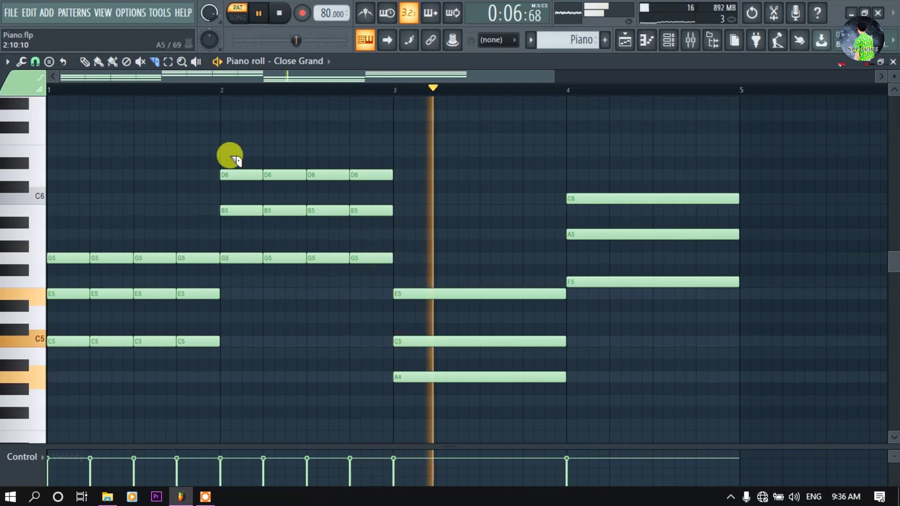
{"action": "key", "text": "space"}
{"action": "left_click", "coordinate": [85, 61]}
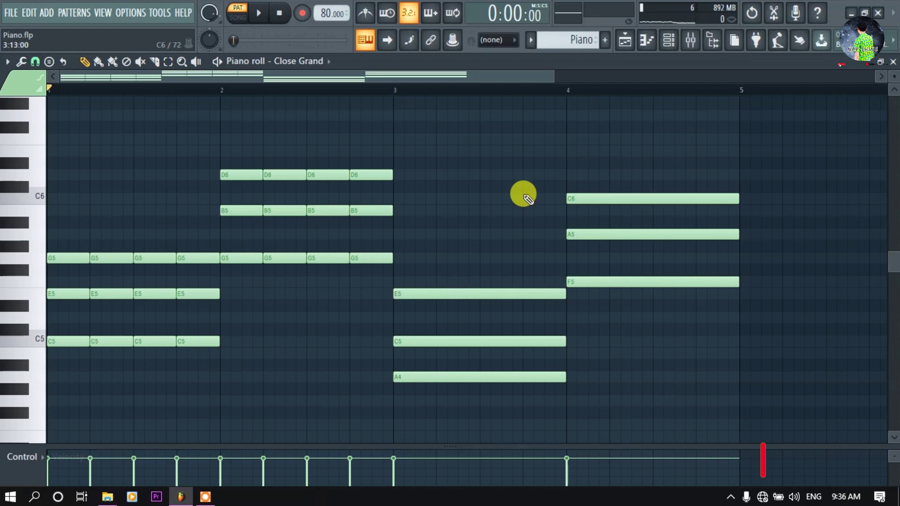
Select the held chords in bars 3–4 and bring up the chopper (Alt+U)
{"action": "left_click_drag", "start_coordinate": [459, 147], "coordinate": [666, 398], "text": "ctrl"}
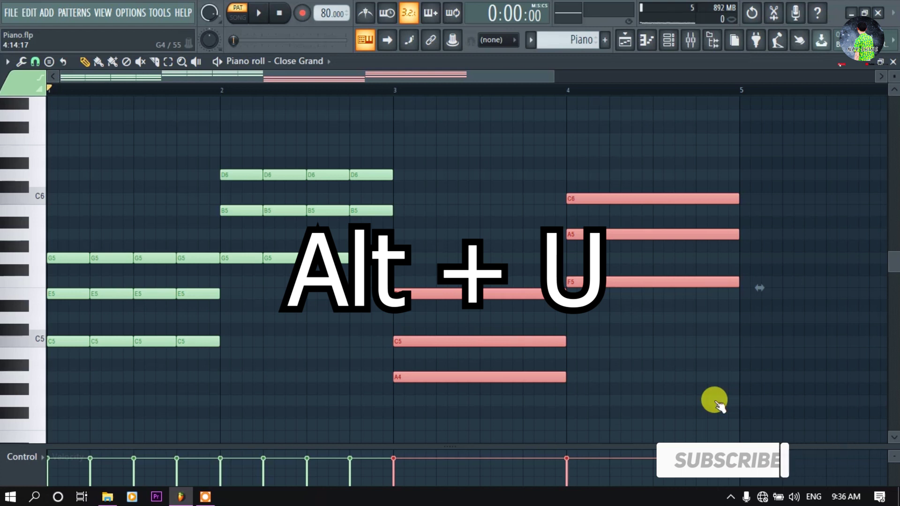
{"action": "key", "text": "alt+u"}
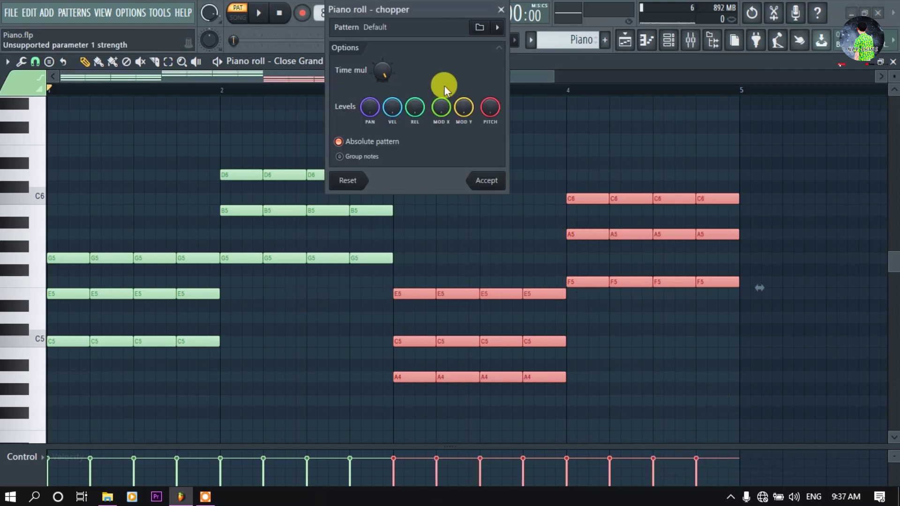
{"action": "left_click_drag", "start_coordinate": [436, 9], "coordinate": [423, 27]}
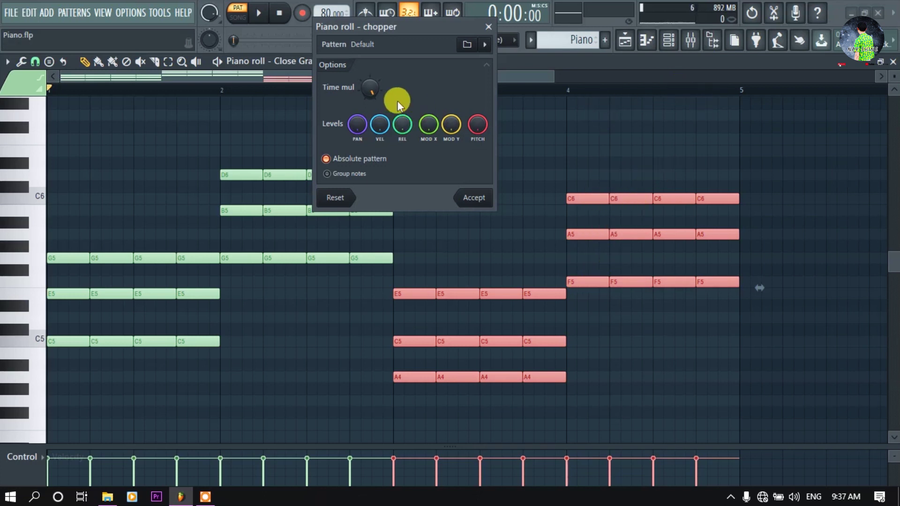
Adjust the chopper's Time mul to four notes per bar and accept the chop
{"action": "left_click_drag", "start_coordinate": [370, 90], "coordinate": [371, 83]}
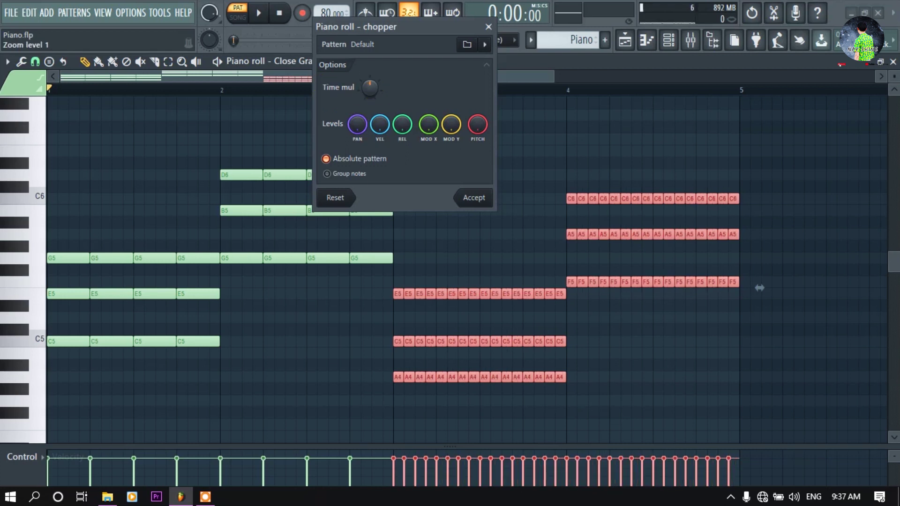
{"action": "left_click", "coordinate": [533, 158]}
{"action": "left_click_drag", "start_coordinate": [368, 92], "coordinate": [368, 98]}
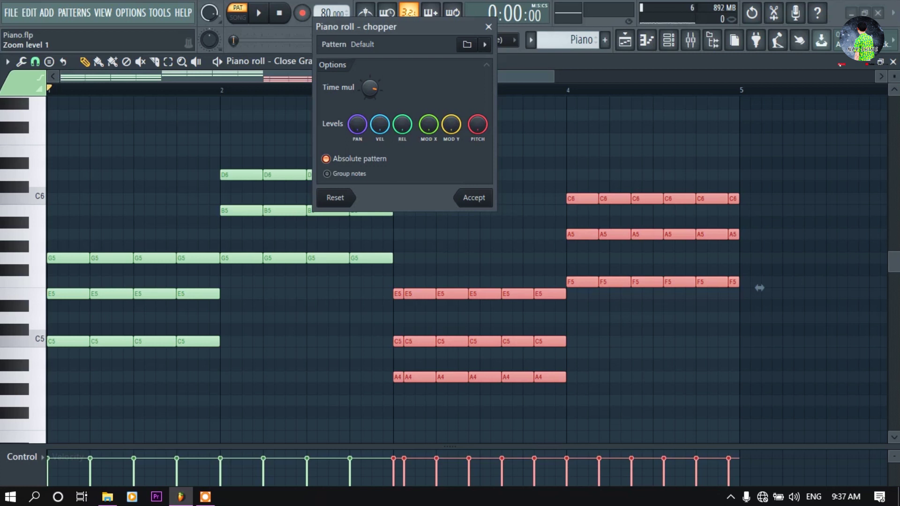
{"action": "left_click_drag", "start_coordinate": [377, 86], "coordinate": [371, 90]}
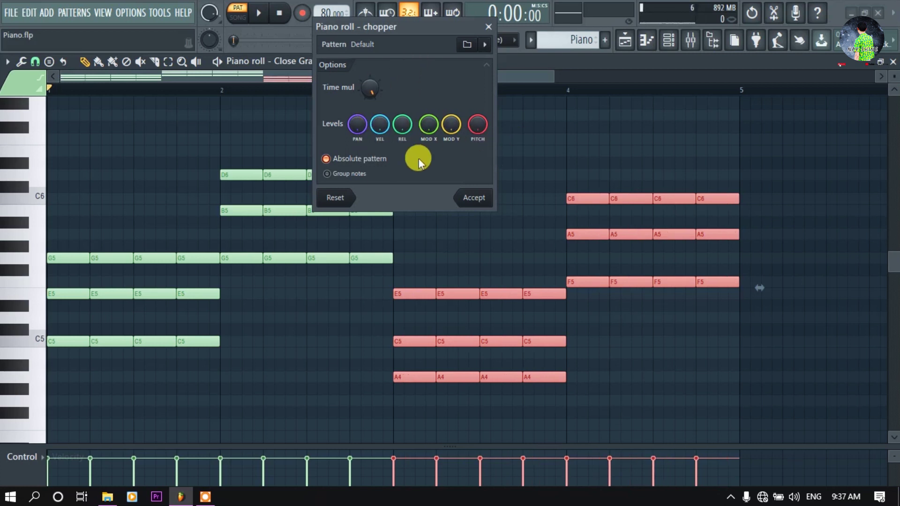
{"action": "left_click", "coordinate": [477, 198]}
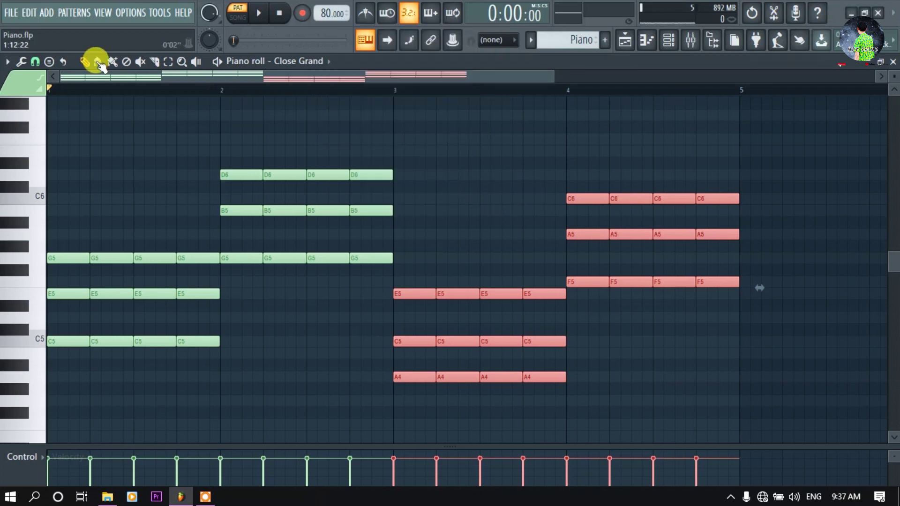
Deselect the chopped chords and play the four-bar Close Grand progression through once
{"action": "left_click", "coordinate": [156, 61]}
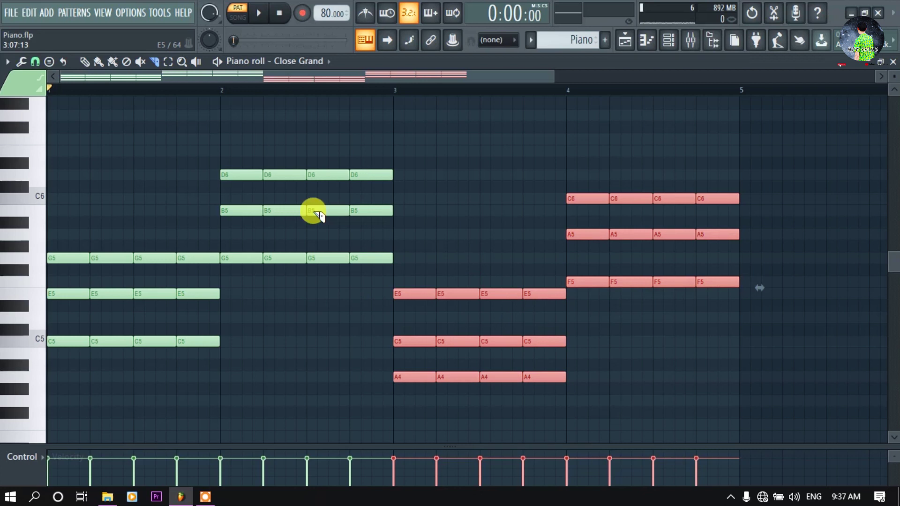
{"action": "left_click", "coordinate": [124, 78]}
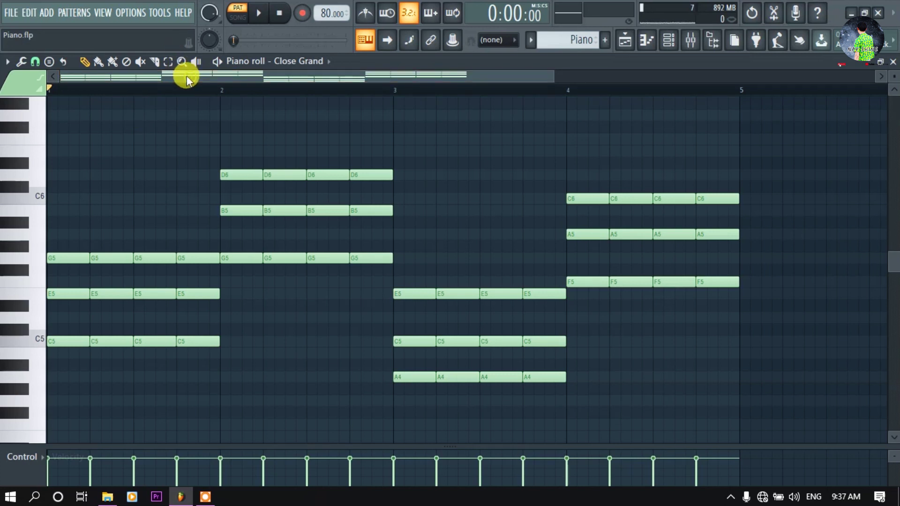
{"action": "key", "text": "space"}
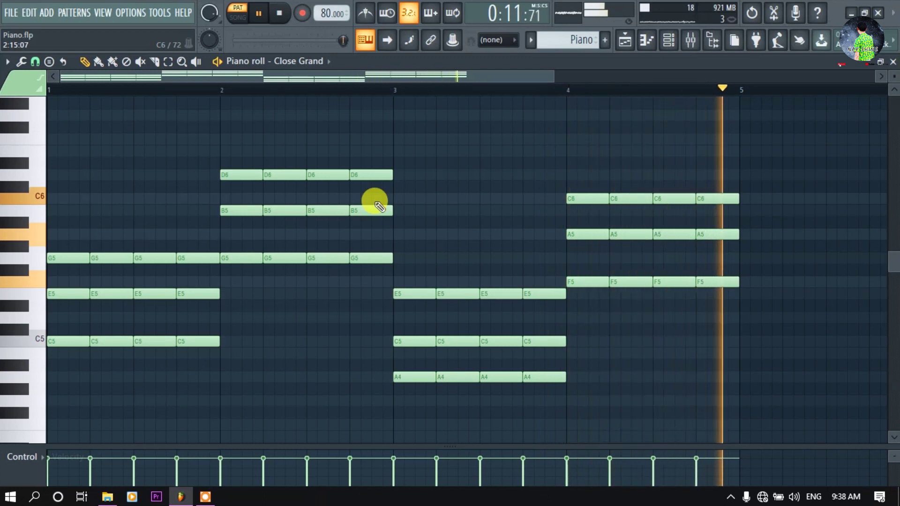
{"action": "key", "text": "space"}
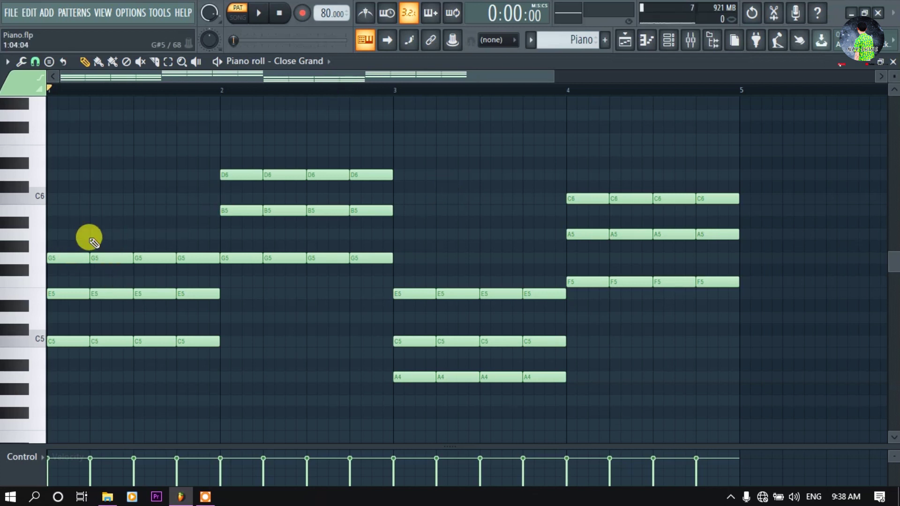
{"action": "key", "text": "space"}
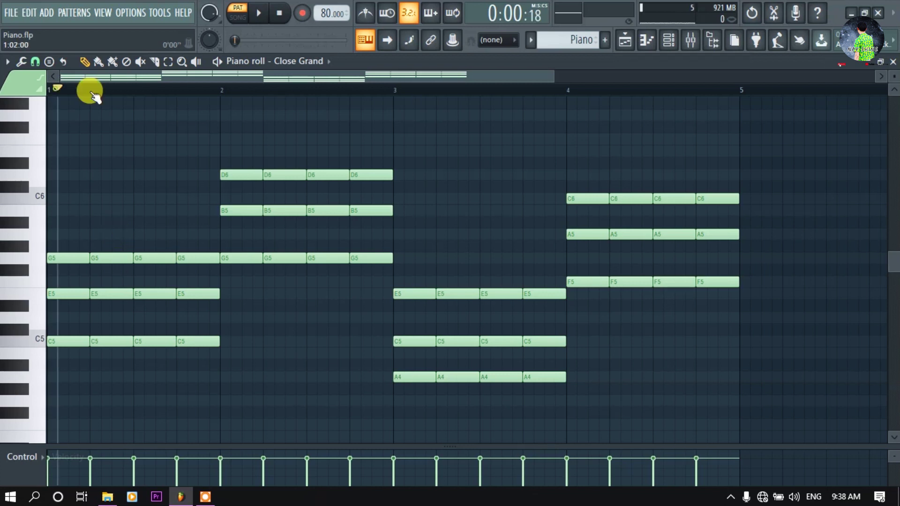
{"action": "right_click", "coordinate": [113, 259]}
{"action": "right_click", "coordinate": [113, 294]}
{"action": "right_click", "coordinate": [113, 341]}
{"action": "right_click", "coordinate": [197, 258]}
{"action": "right_click", "coordinate": [197, 342]}
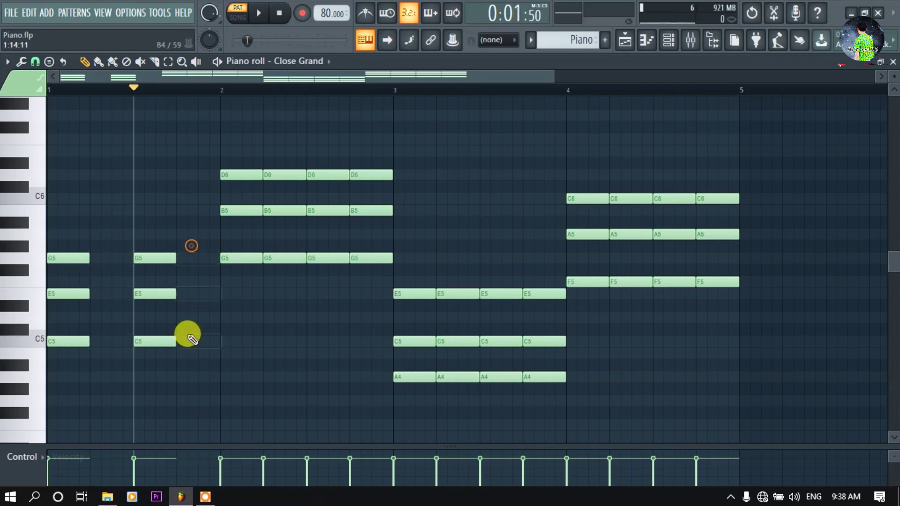
{"action": "right_click", "coordinate": [198, 294]}
{"action": "left_click_drag", "start_coordinate": [197, 218], "coordinate": [53, 359], "text": "ctrl"}
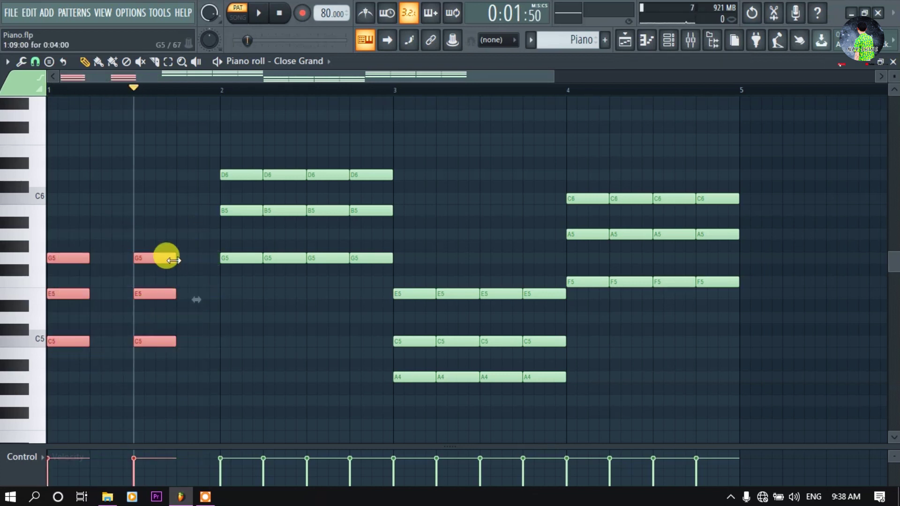
{"action": "left_click_drag", "start_coordinate": [174, 259], "coordinate": [212, 258]}
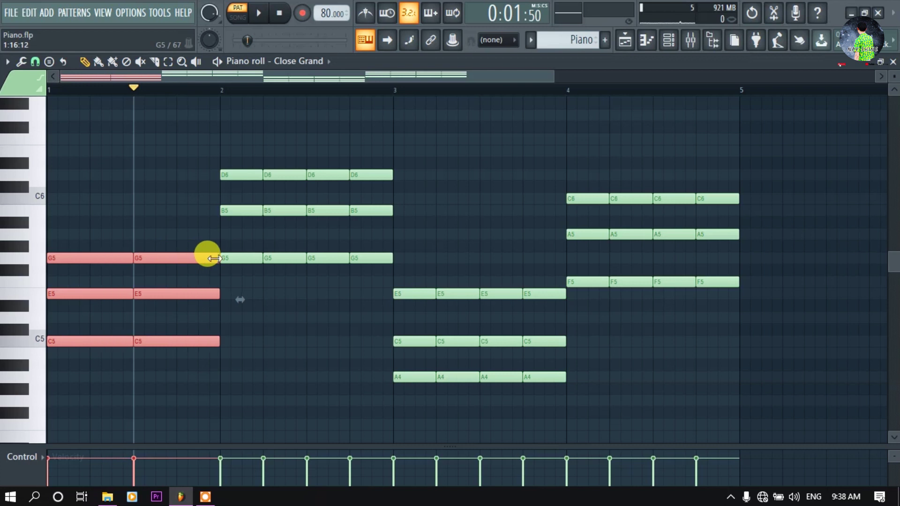
{"action": "left_click", "coordinate": [92, 90]}
{"action": "key", "text": "space"}
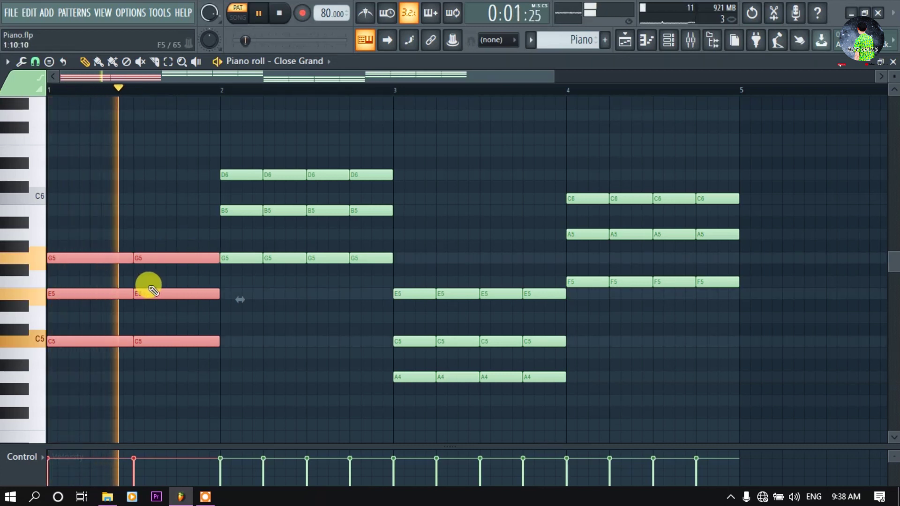
{"action": "key", "text": "space"}
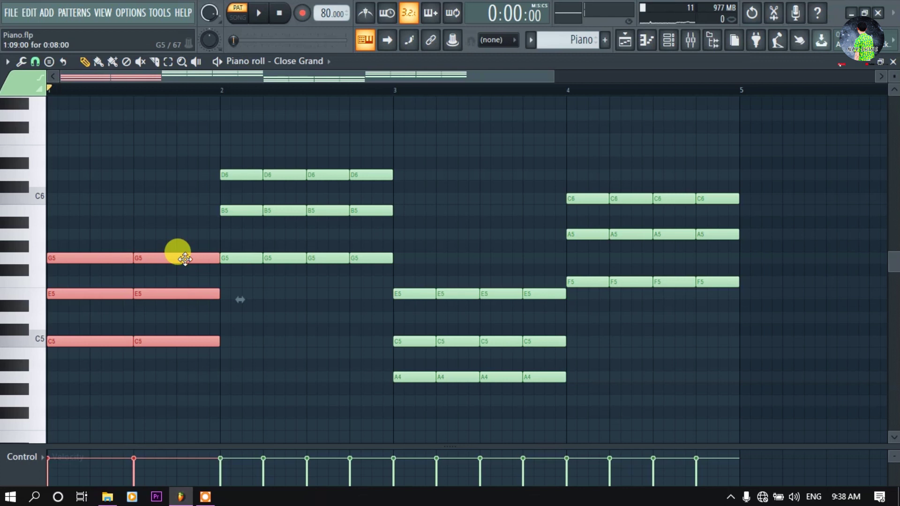
{"action": "key", "text": "ctrl+alt+z"}
{"action": "key", "text": "ctrl+alt+z"}
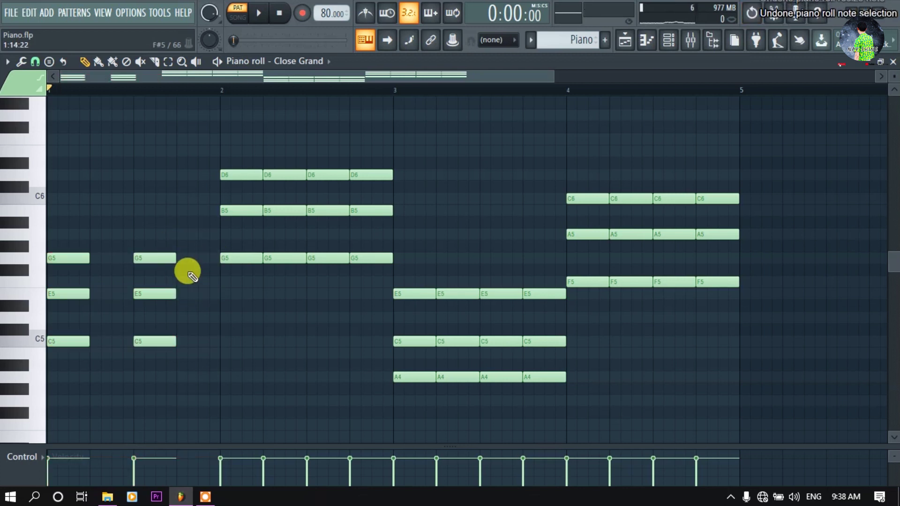
{"action": "key", "text": "ctrl+alt+z"}
{"action": "key", "text": "ctrl+alt+z"}
{"action": "key", "text": "ctrl+alt+z"}
{"action": "key", "text": "ctrl+alt+z"}
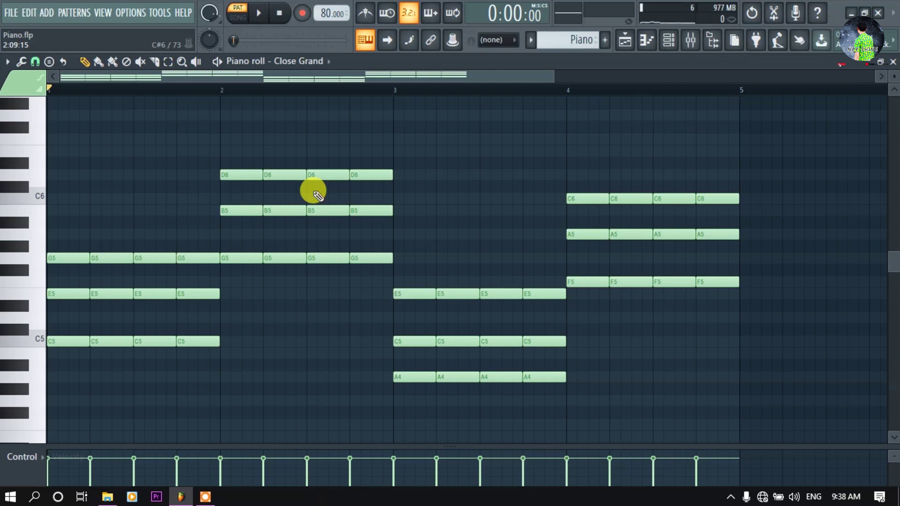
{"action": "scroll", "coordinate": [270, 311], "scroll_direction": "up", "scroll_amount": 2}
{"action": "scroll", "coordinate": [270, 311], "scroll_direction": "up", "scroll_amount": 1}
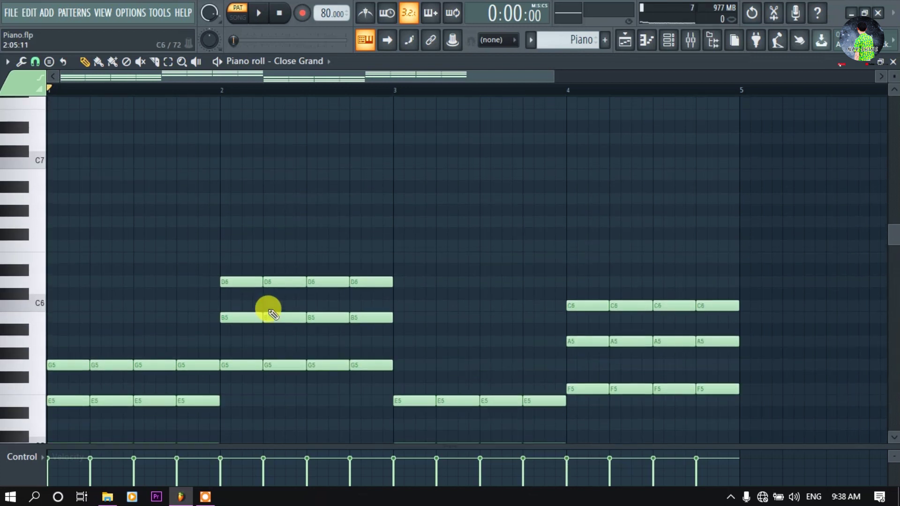
{"action": "scroll", "coordinate": [270, 311], "scroll_direction": "up", "scroll_amount": 1}
{"action": "scroll", "coordinate": [271, 311], "scroll_direction": "up", "scroll_amount": 1}
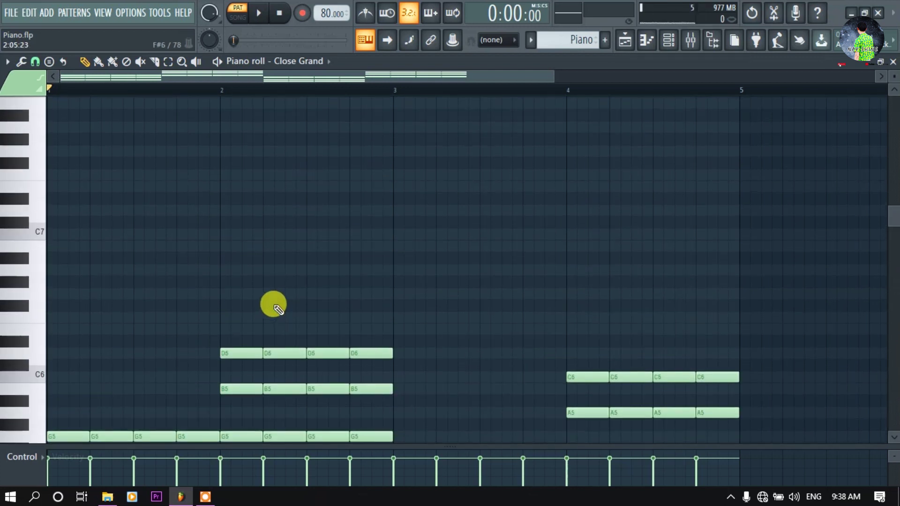
{"action": "scroll", "coordinate": [274, 305], "scroll_direction": "down", "scroll_amount": 2}
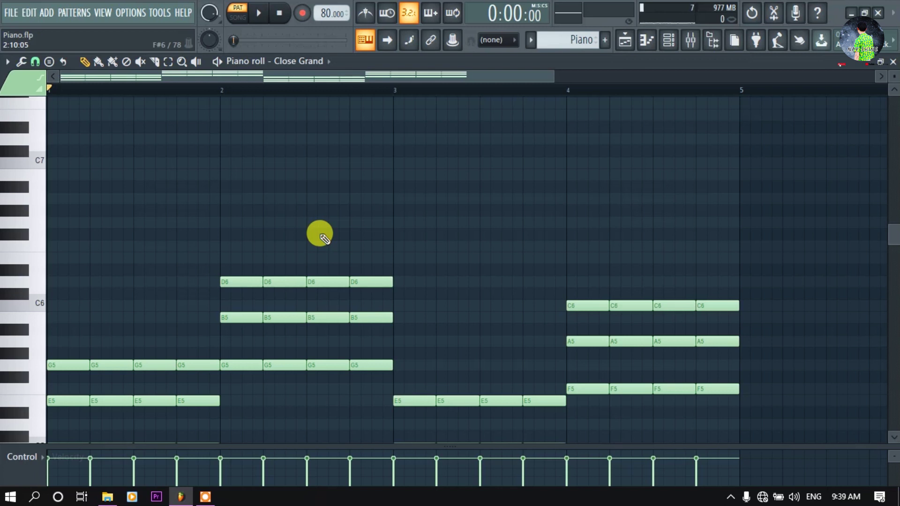
{"action": "mouse_move", "coordinate": [90, 76]}
{"action": "left_mouse_down"}
{"action": "mouse_move", "coordinate": [63, 76]}
{"action": "mouse_move", "coordinate": [131, 79]}
{"action": "left_mouse_up"}
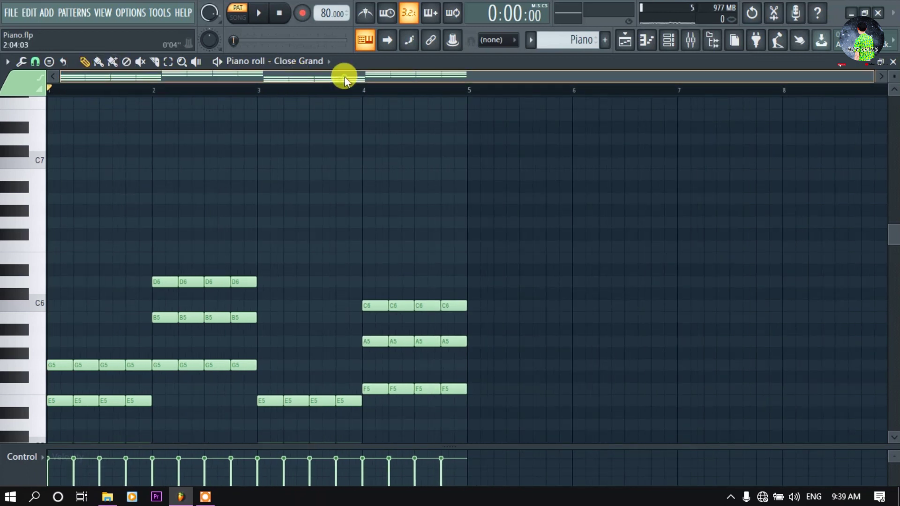
{"action": "scroll", "coordinate": [373, 141], "scroll_direction": "up", "scroll_amount": 3}
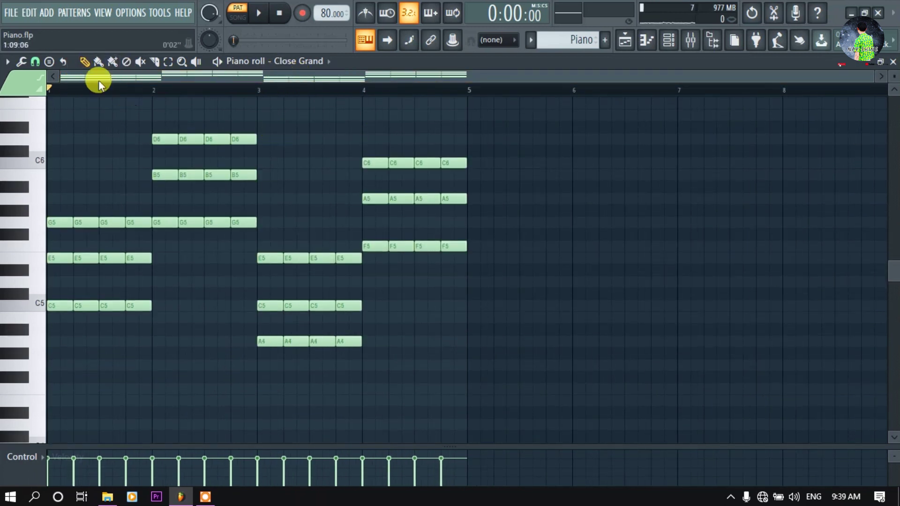
Stamp a Major scale at bar 6, select its notes, then deselect them
{"action": "left_click", "coordinate": [48, 62]}
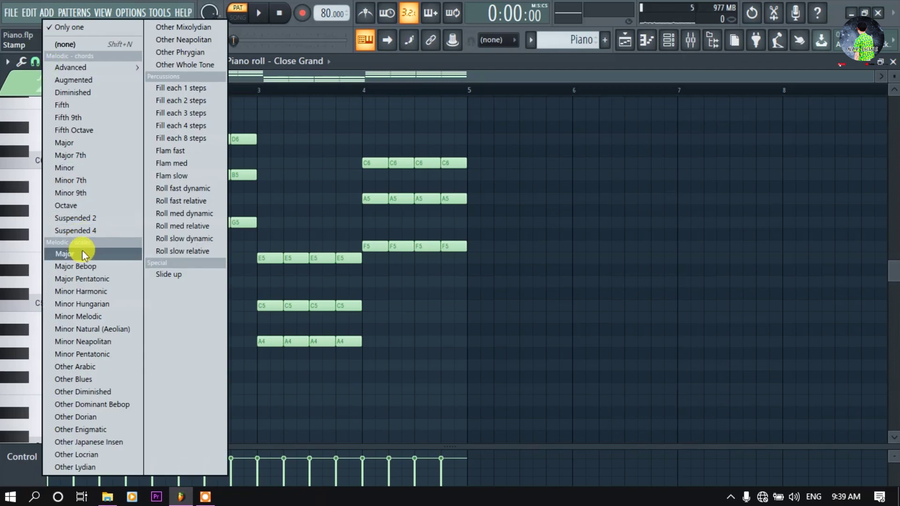
{"action": "left_click", "coordinate": [112, 255]}
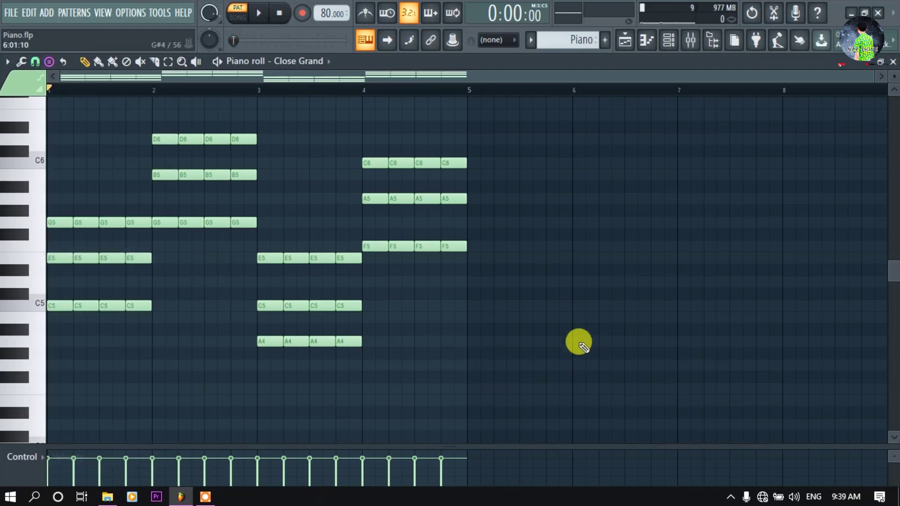
{"action": "left_click", "coordinate": [577, 308]}
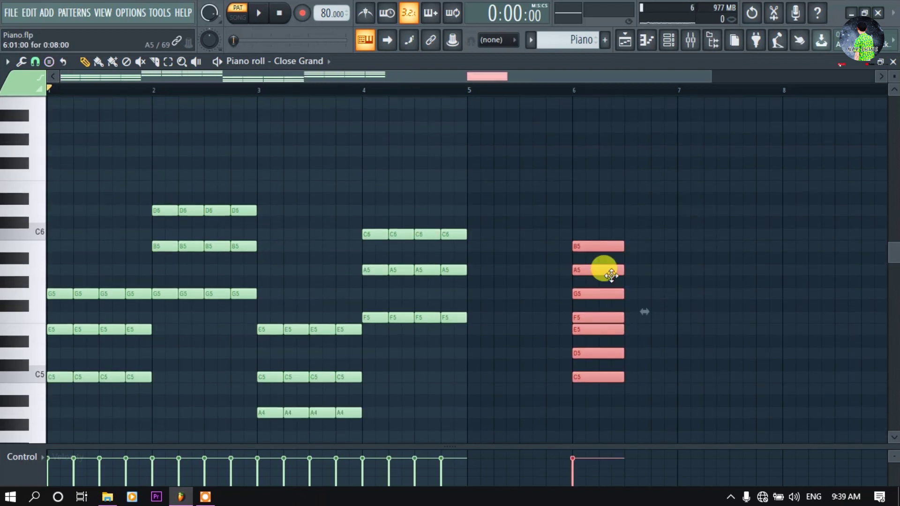
{"action": "left_click_drag", "start_coordinate": [553, 211], "coordinate": [623, 412], "text": "ctrl"}
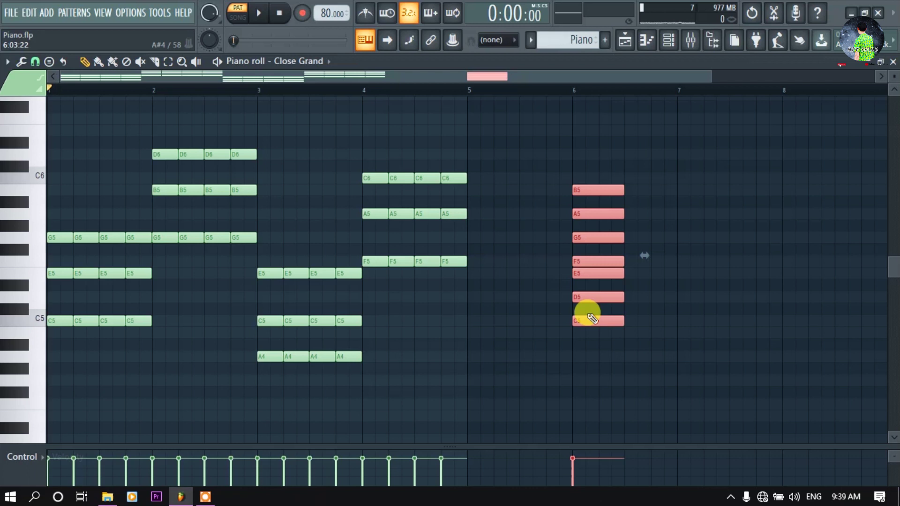
{"action": "left_click", "coordinate": [615, 256]}
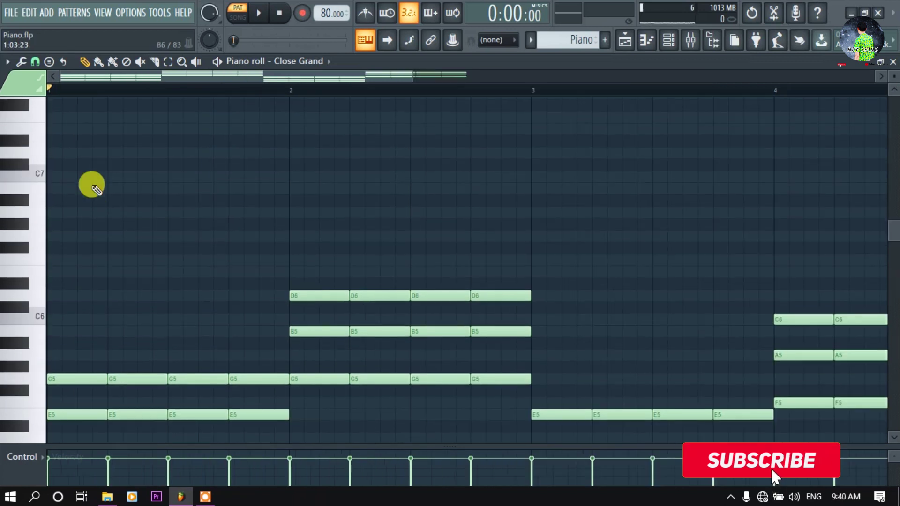
{"action": "scroll", "coordinate": [97, 190], "scroll_direction": "up", "scroll_amount": 3}
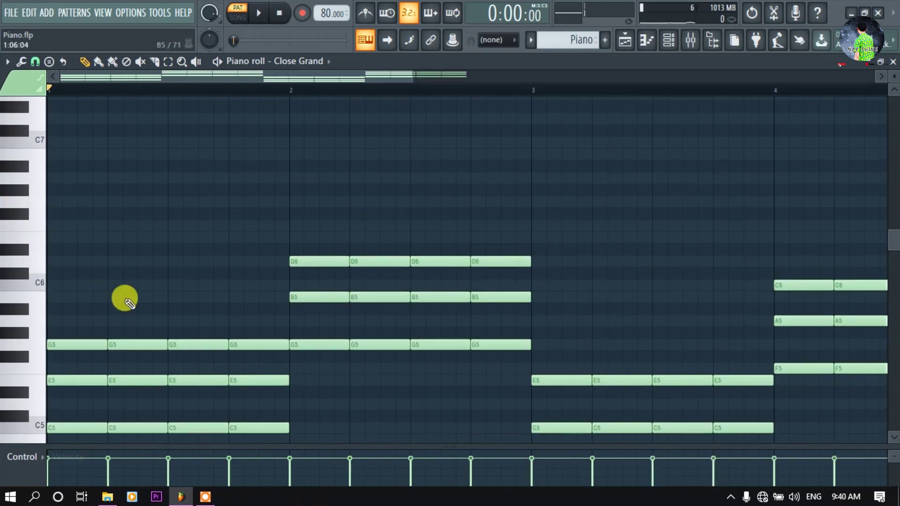
{"action": "scroll", "coordinate": [121, 309], "scroll_direction": "up", "scroll_amount": 2}
{"action": "scroll", "coordinate": [121, 309], "scroll_direction": "up", "scroll_amount": 1}
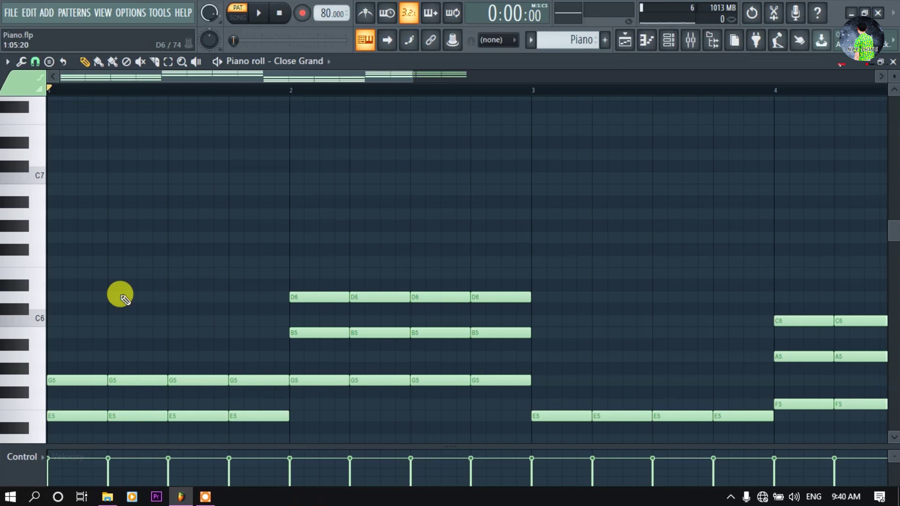
Check the Piano pattern beside the Drum Beat in the Playlist, then return to the Close Grand notes
{"action": "left_click_drag", "start_coordinate": [217, 98], "coordinate": [253, 90]}
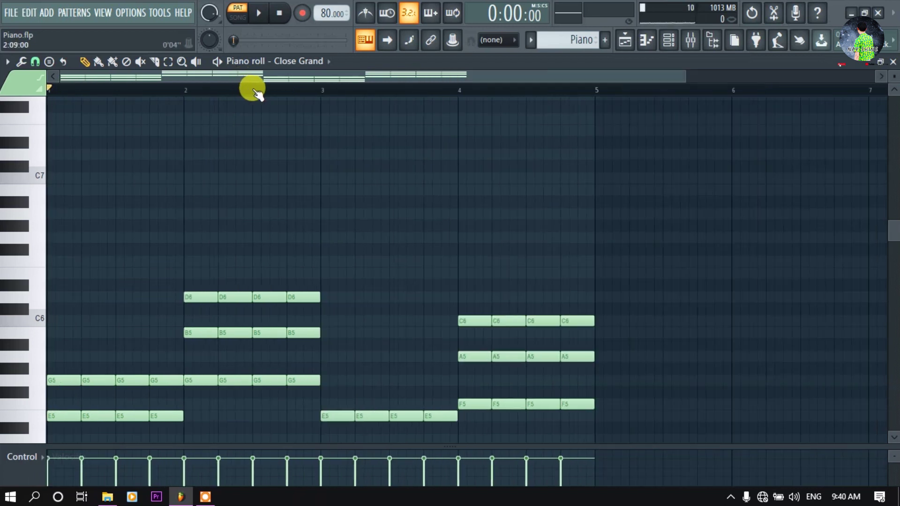
{"action": "left_click", "coordinate": [626, 40]}
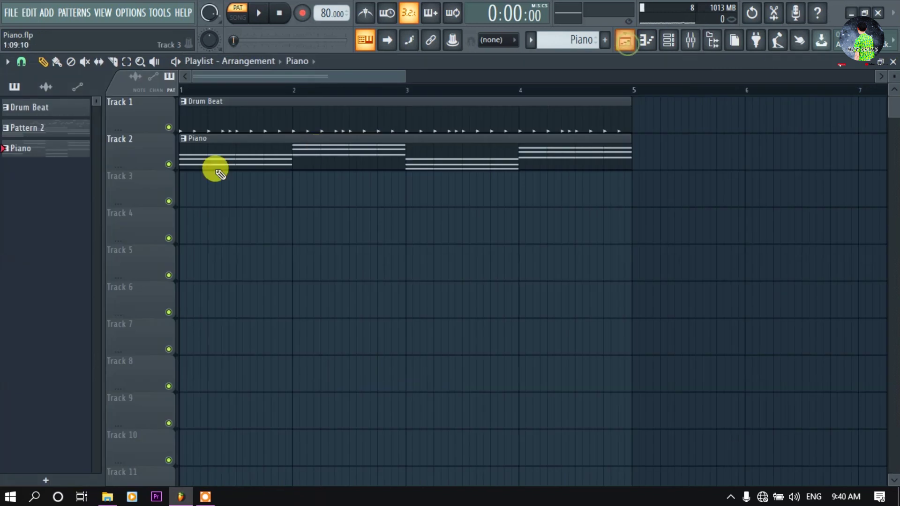
{"action": "left_click", "coordinate": [38, 148]}
{"action": "right_click", "coordinate": [42, 128]}
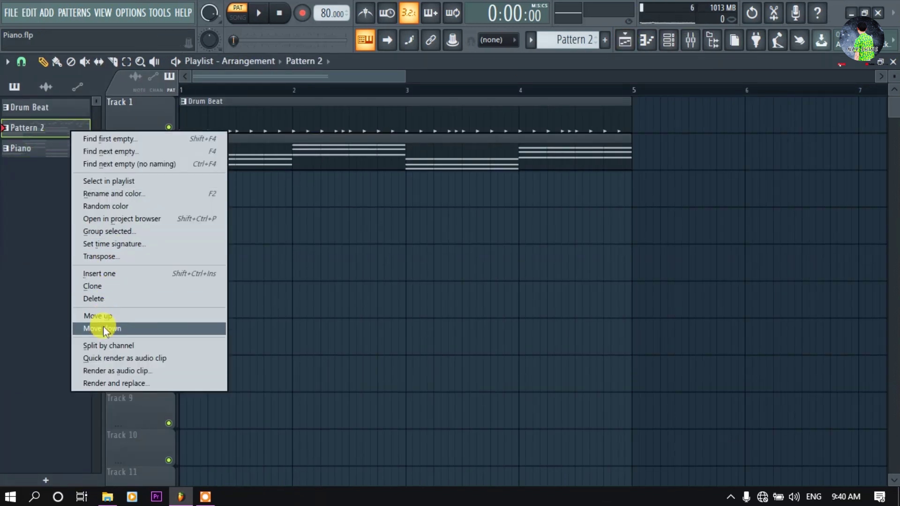
{"action": "left_click", "coordinate": [115, 218]}
{"action": "scroll", "coordinate": [232, 216], "scroll_direction": "up", "scroll_amount": 5}
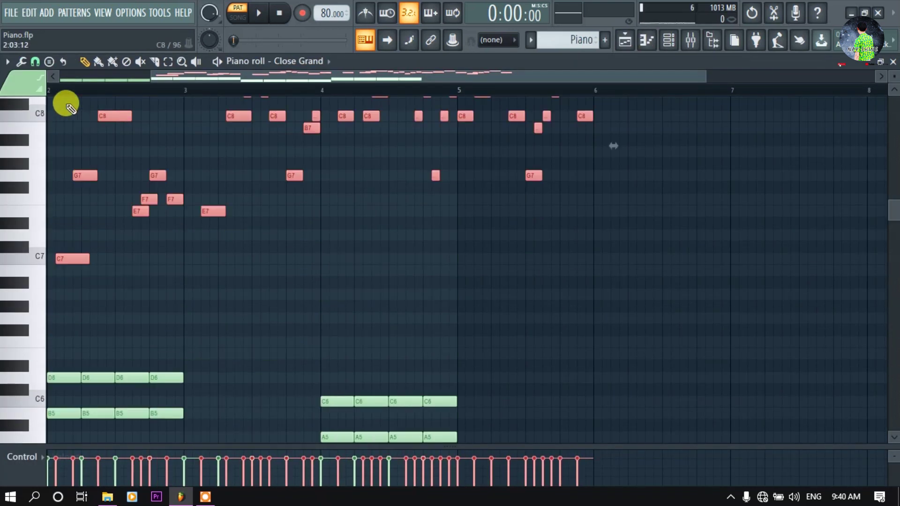
Zoom in on the opening bars and audition the melody against the chords
{"action": "left_click_drag", "start_coordinate": [63, 78], "coordinate": [84, 85]}
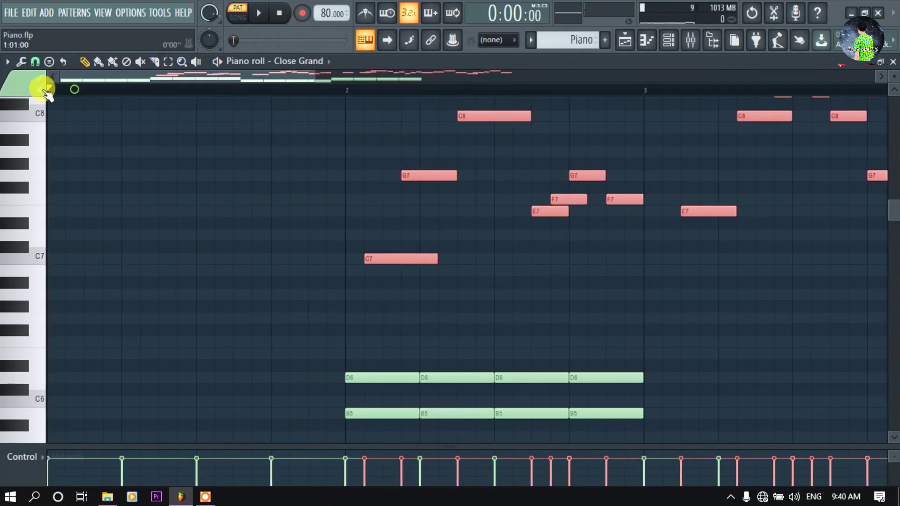
{"action": "scroll", "coordinate": [232, 190], "scroll_direction": "down", "scroll_amount": 3}
{"action": "left_click_drag", "start_coordinate": [401, 122], "coordinate": [138, 140]}
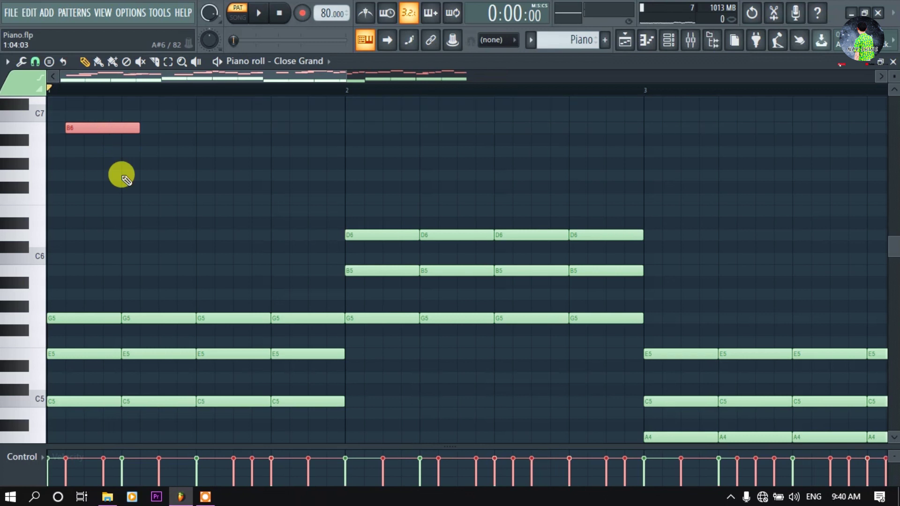
{"action": "scroll", "coordinate": [128, 254], "scroll_direction": "up", "scroll_amount": 3}
{"action": "key", "text": "space"}
{"action": "key", "text": "space"}
{"action": "scroll", "coordinate": [88, 299], "scroll_direction": "down", "scroll_amount": 3}
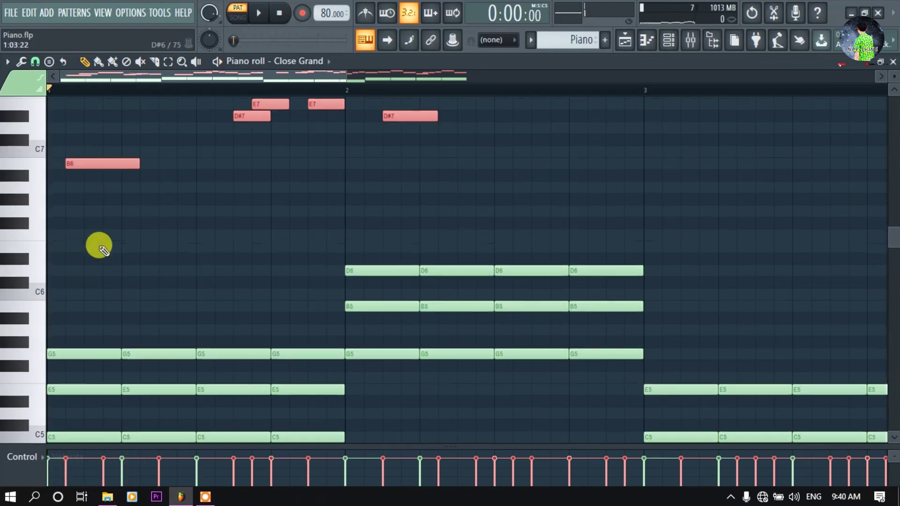
{"action": "scroll", "coordinate": [119, 218], "scroll_direction": "up", "scroll_amount": 3}
{"action": "key", "text": "space"}
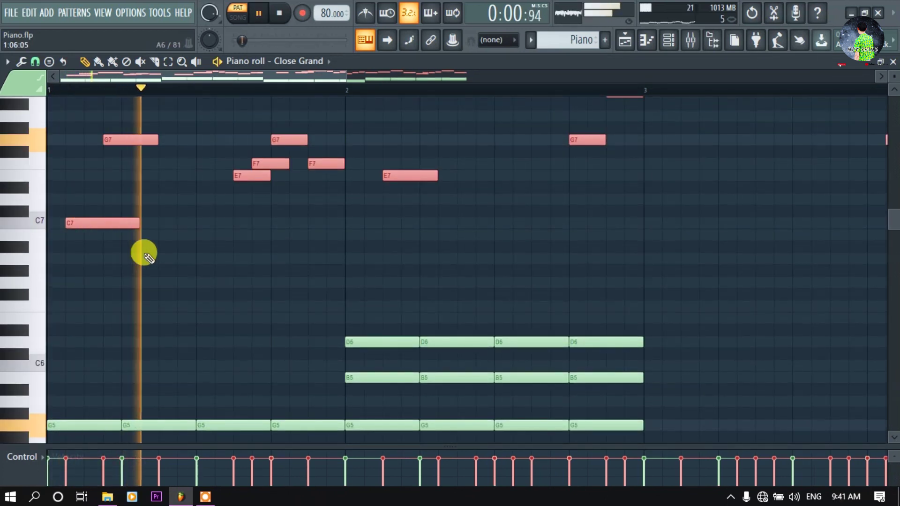
{"action": "scroll", "coordinate": [144, 255], "scroll_direction": "up", "scroll_amount": 3}
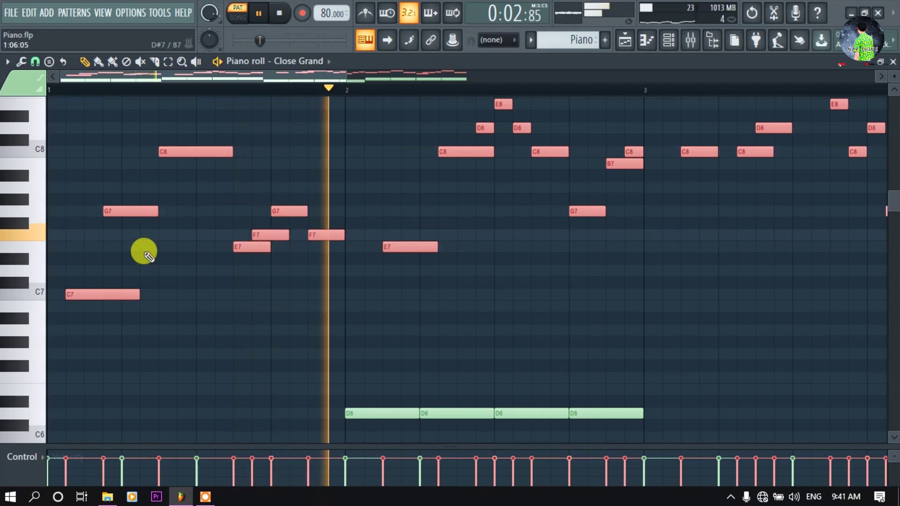
{"action": "scroll", "coordinate": [181, 87], "scroll_direction": "down", "scroll_amount": 4}
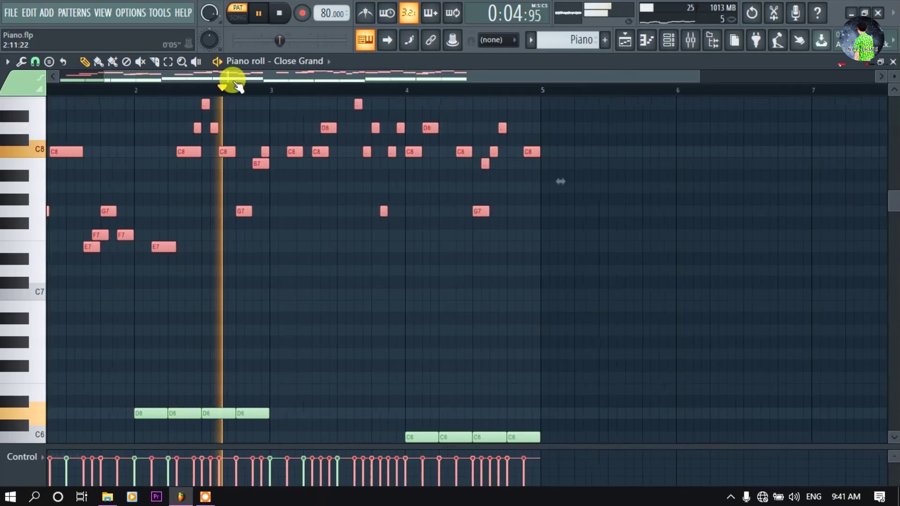
{"action": "scroll", "coordinate": [176, 76], "scroll_direction": "up", "scroll_amount": 2}
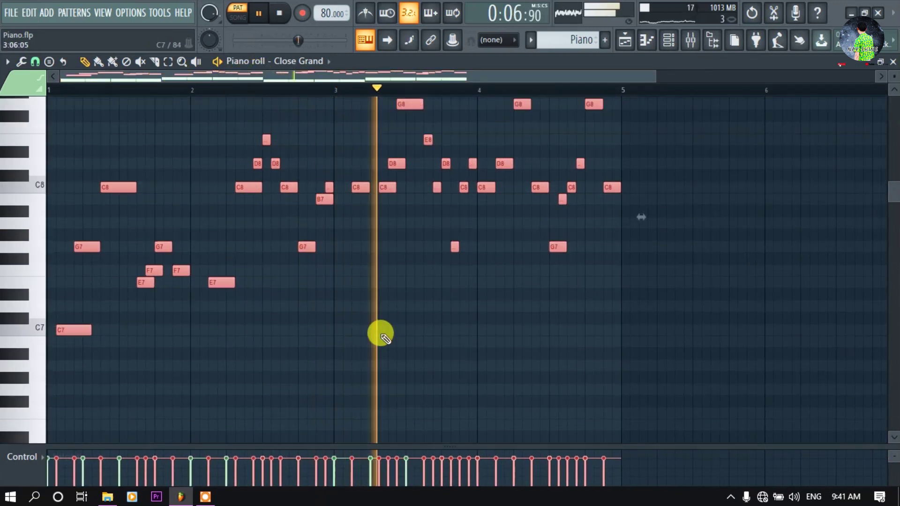
{"action": "scroll", "coordinate": [352, 330], "scroll_direction": "down", "scroll_amount": 3}
{"action": "key", "text": "space"}
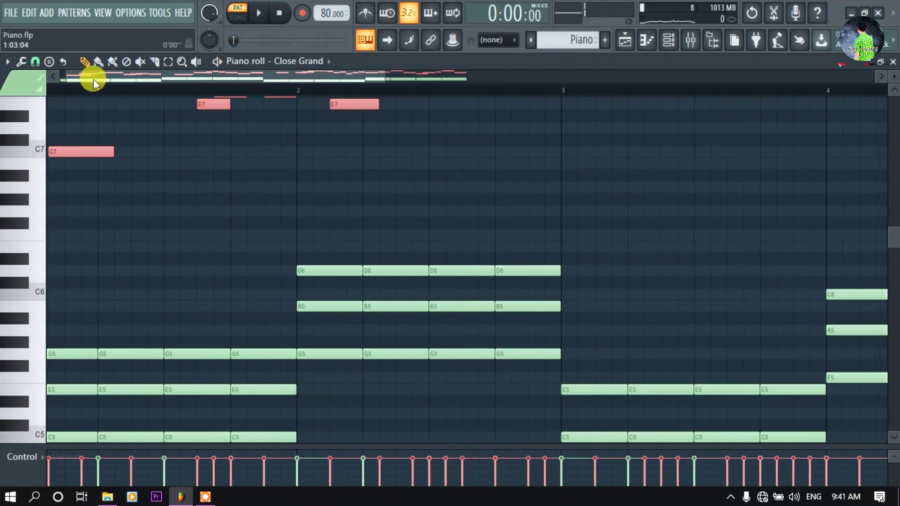
Undo an accidentally placed note and merge the melody into the Close Grand chord pattern
{"action": "left_click_drag", "start_coordinate": [78, 79], "coordinate": [99, 79]}
{"action": "left_click_drag", "start_coordinate": [86, 157], "coordinate": [92, 296]}
{"action": "key", "text": "ctrl+z"}
{"action": "key", "text": "ctrl+z"}
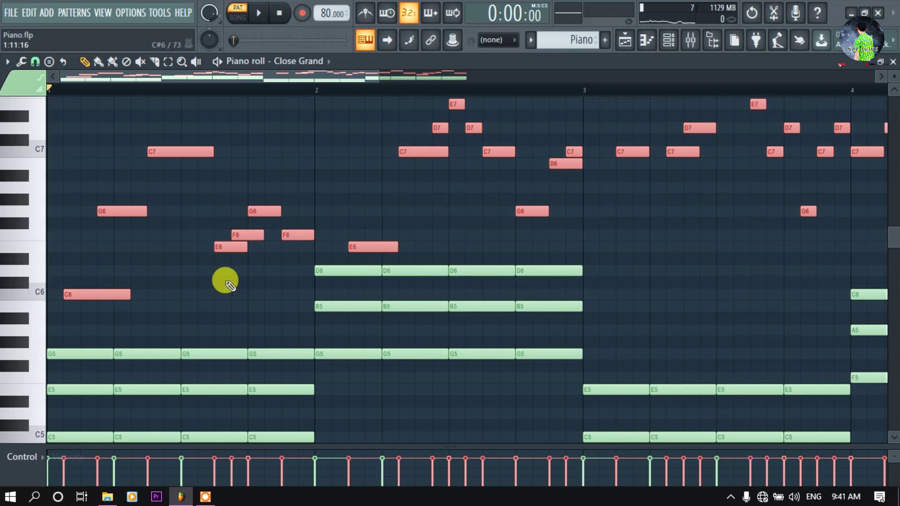
{"action": "left_click", "coordinate": [221, 282]}
{"action": "scroll", "coordinate": [295, 95], "scroll_direction": "down", "scroll_amount": 2}
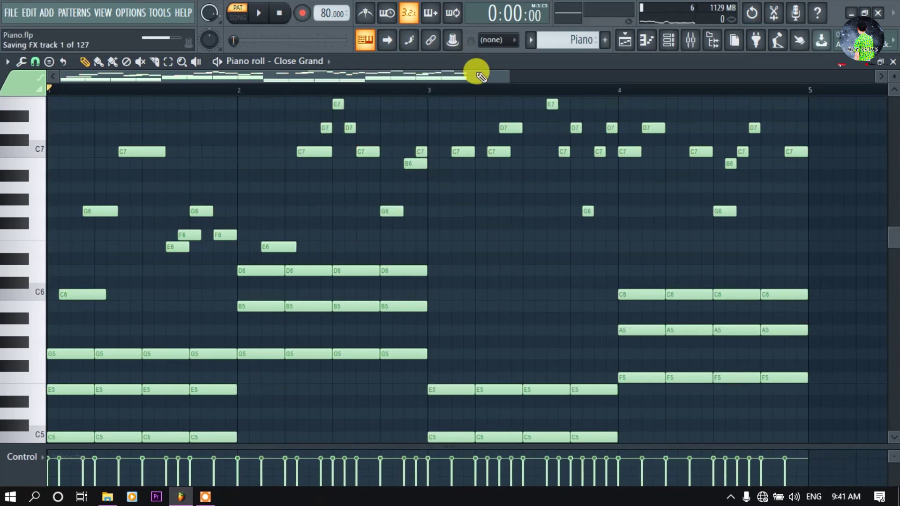
{"action": "scroll", "coordinate": [350, 161], "scroll_direction": "up", "scroll_amount": 3}
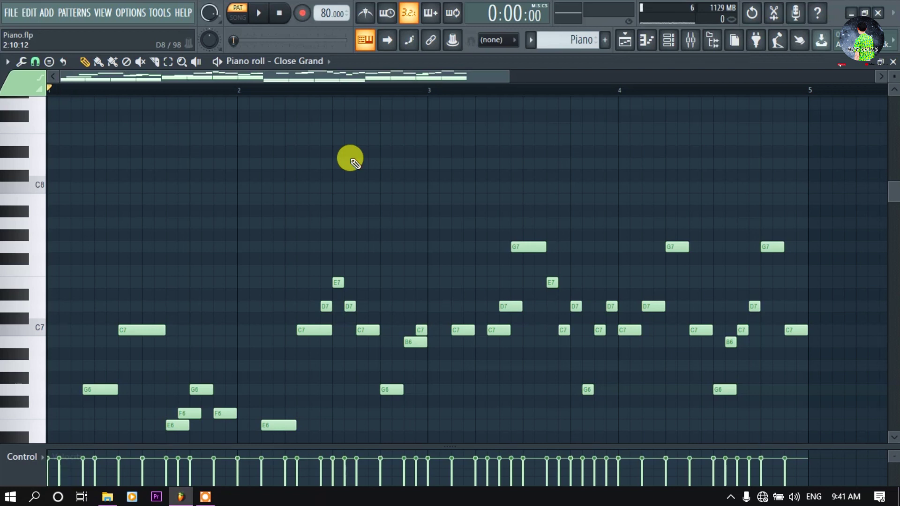
Save the project and play back the combined chords and melody from bar 1
{"action": "key", "text": "ctrl+s"}
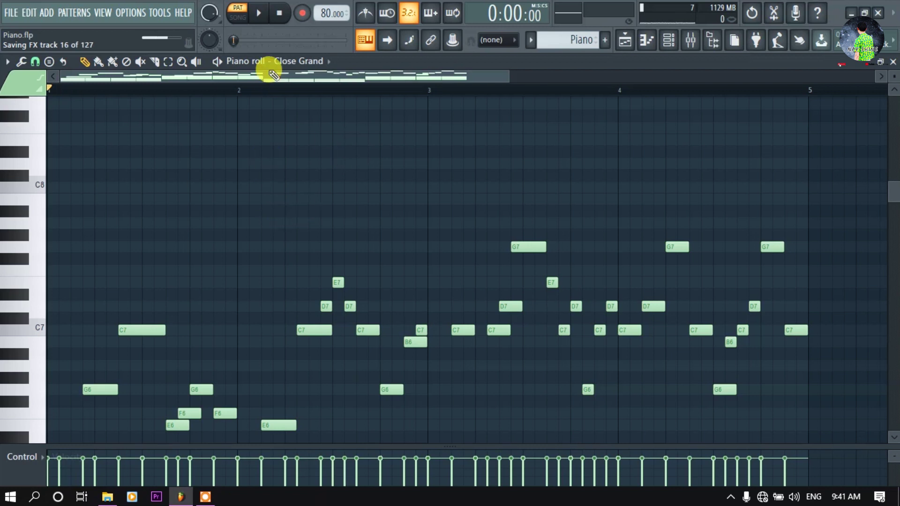
{"action": "scroll", "coordinate": [436, 275], "scroll_direction": "down", "scroll_amount": 3}
{"action": "key", "text": "space"}
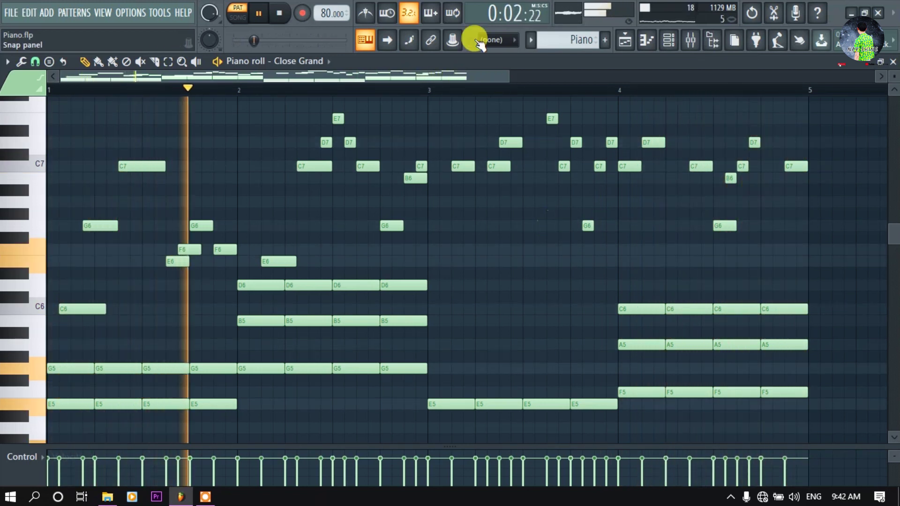
Stop playback, save the project again, and bring bar 1 of the pattern into view
{"action": "key", "text": "space"}
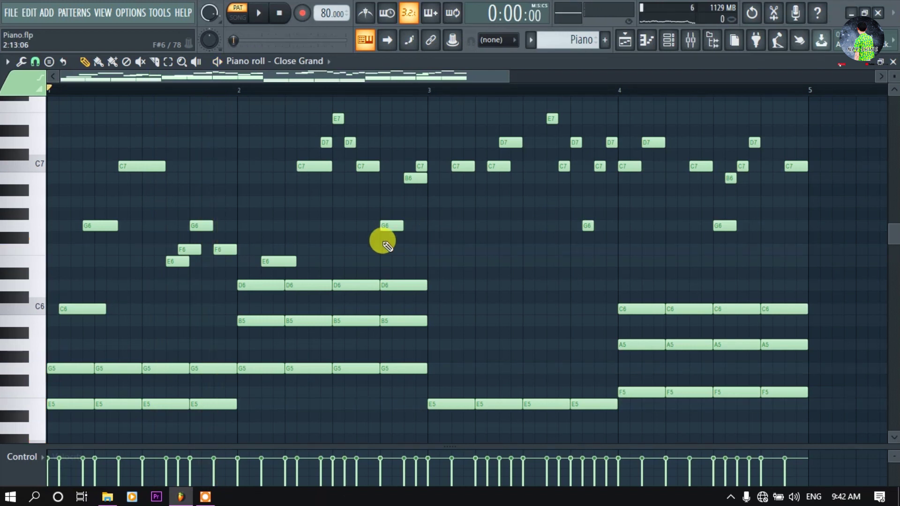
{"action": "scroll", "coordinate": [386, 245], "scroll_direction": "down", "scroll_amount": 3}
{"action": "scroll", "coordinate": [386, 245], "scroll_direction": "up", "scroll_amount": 4}
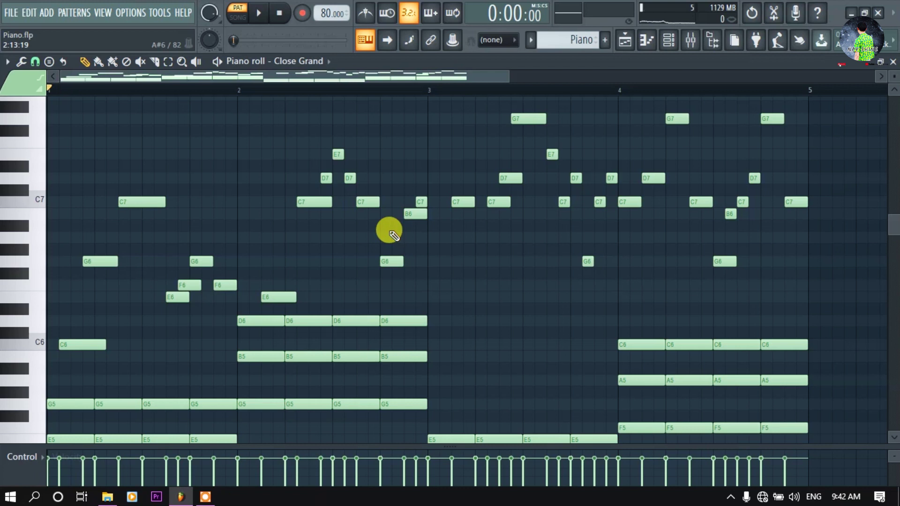
{"action": "key", "text": "ctrl+s"}
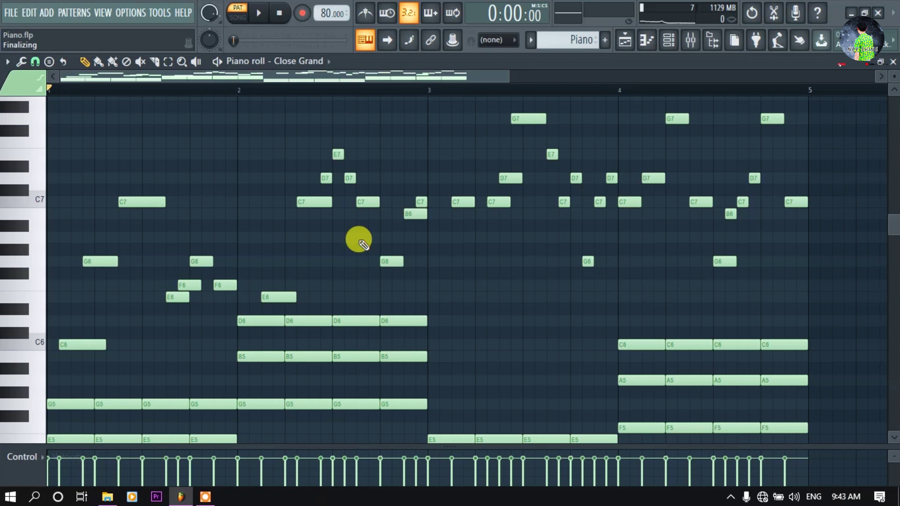
{"action": "scroll", "coordinate": [359, 240], "scroll_direction": "up", "scroll_amount": 2}
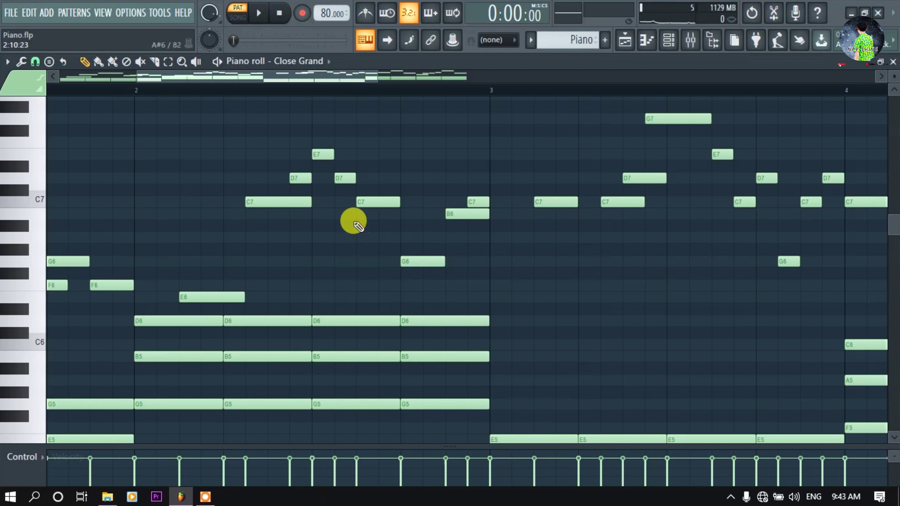
{"action": "left_click_drag", "start_coordinate": [366, 85], "coordinate": [70, 92]}
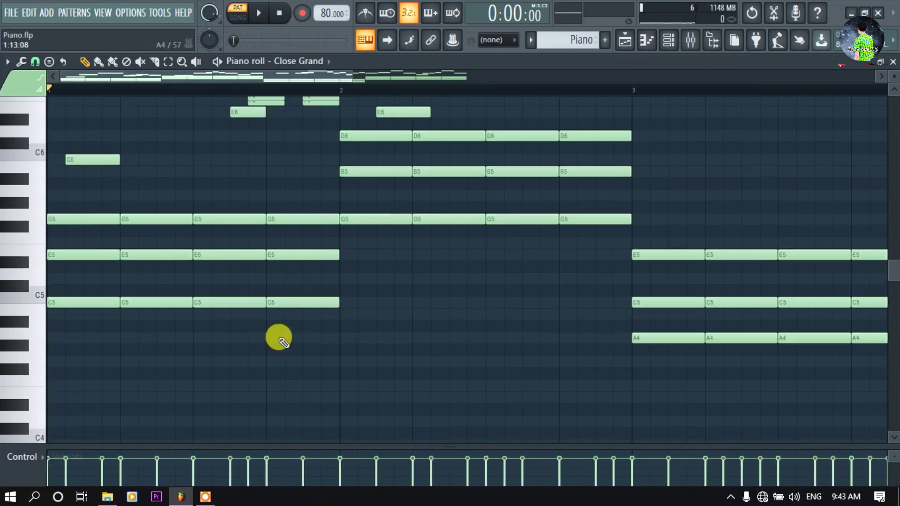
{"action": "scroll", "coordinate": [338, 207], "scroll_direction": "down", "scroll_amount": 3}
{"action": "scroll", "coordinate": [358, 94], "scroll_direction": "down", "scroll_amount": 2}
{"action": "scroll", "coordinate": [359, 94], "scroll_direction": "down", "scroll_amount": 1}
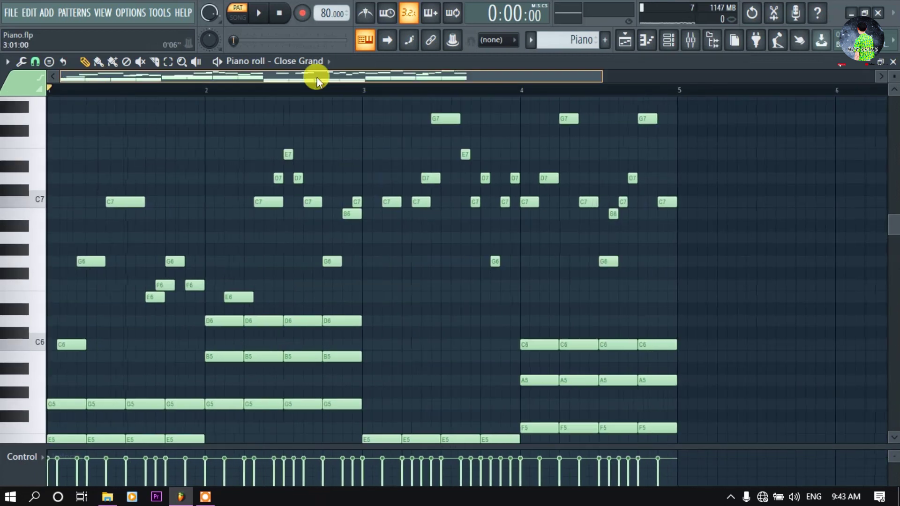
{"action": "scroll", "coordinate": [338, 243], "scroll_direction": "down", "scroll_amount": 2}
{"action": "scroll", "coordinate": [338, 243], "scroll_direction": "down", "scroll_amount": 2}
{"action": "scroll", "coordinate": [337, 243], "scroll_direction": "down", "scroll_amount": 1}
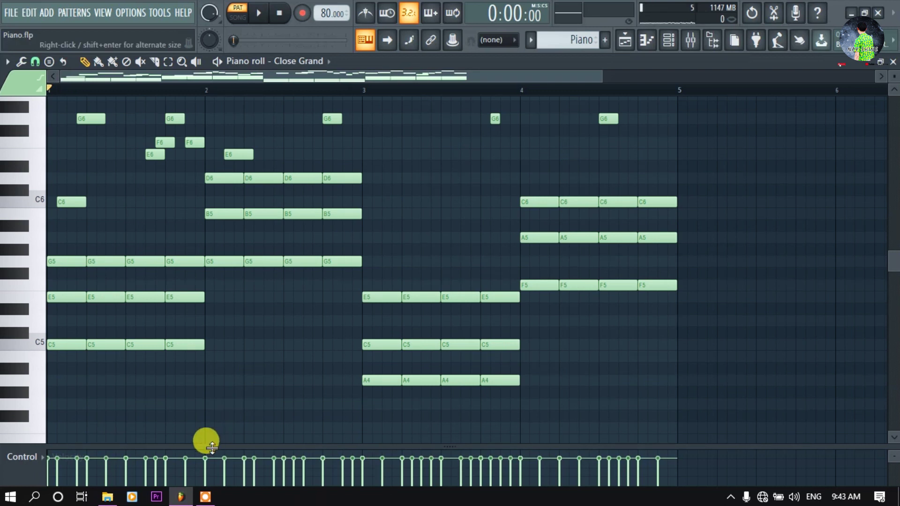
Make the velocity lane taller and play the Close Grand pattern briefly
{"action": "left_click_drag", "start_coordinate": [211, 445], "coordinate": [211, 409]}
{"action": "scroll", "coordinate": [232, 373], "scroll_direction": "up", "scroll_amount": 3}
{"action": "key", "text": "space"}
{"action": "scroll", "coordinate": [260, 362], "scroll_direction": "down", "scroll_amount": 3}
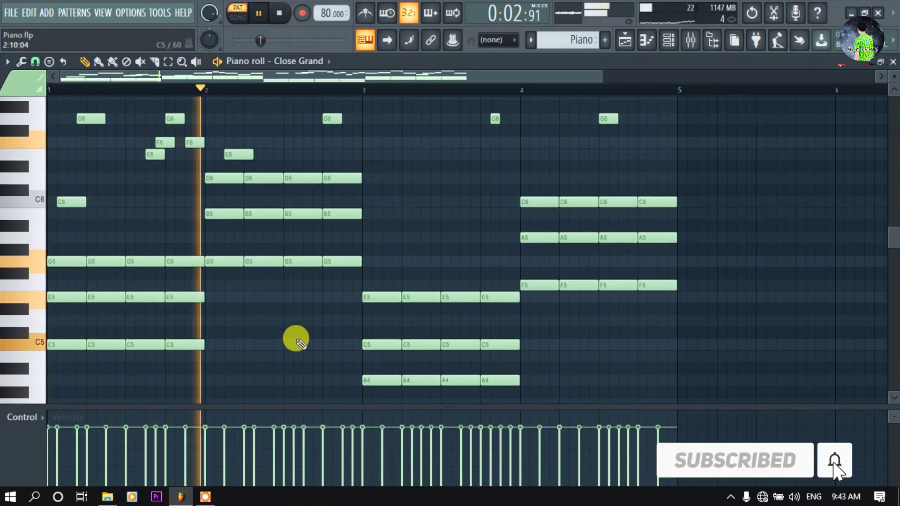
{"action": "key", "text": "space"}
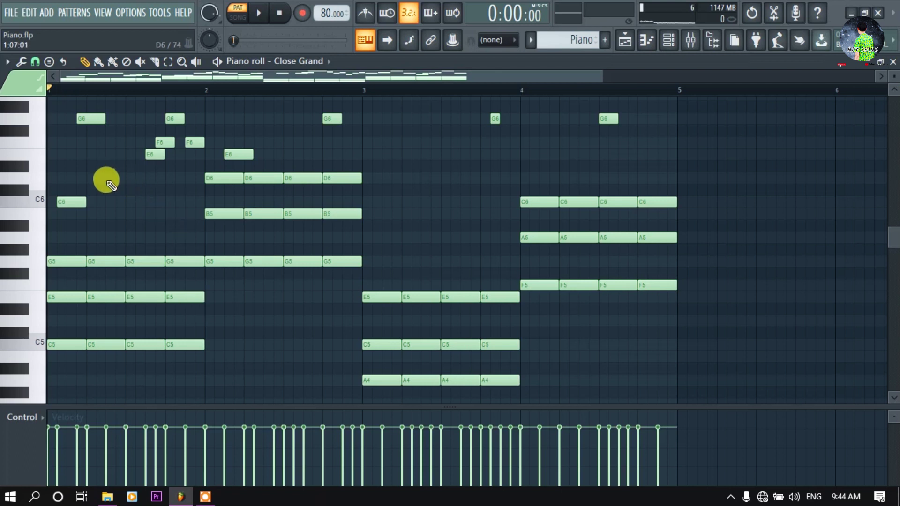
Select all the chord notes, including the D6 row, leaving the melody unselected
{"action": "left_click_drag", "start_coordinate": [106, 182], "coordinate": [659, 387]}
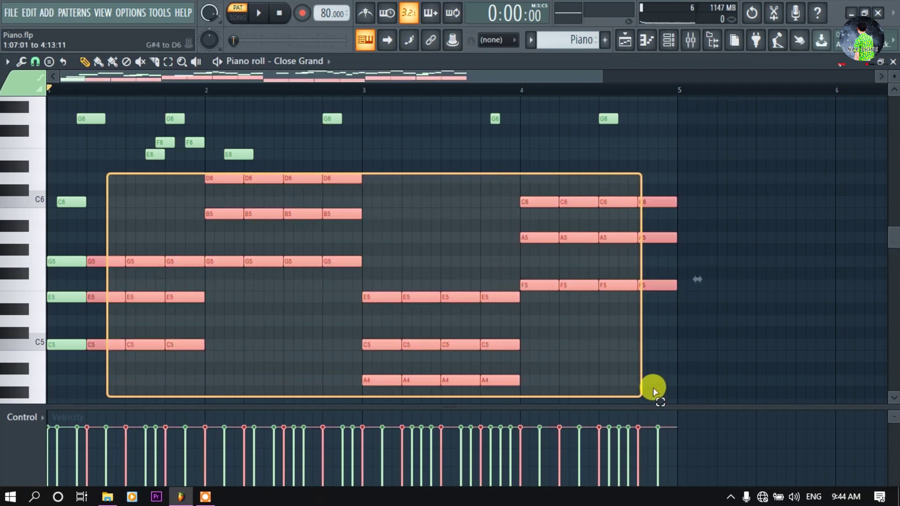
{"action": "left_click_drag", "start_coordinate": [70, 352], "coordinate": [112, 193]}
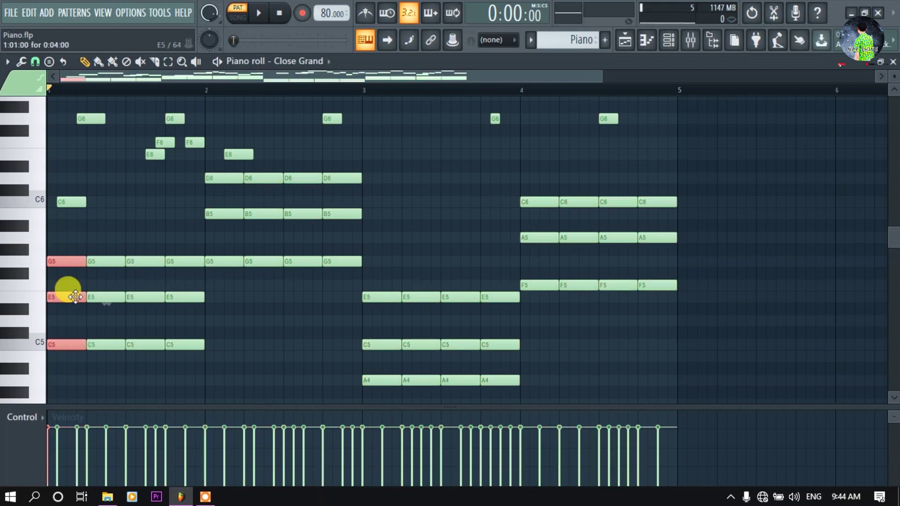
{"action": "left_click_drag", "start_coordinate": [322, 363], "coordinate": [714, 375]}
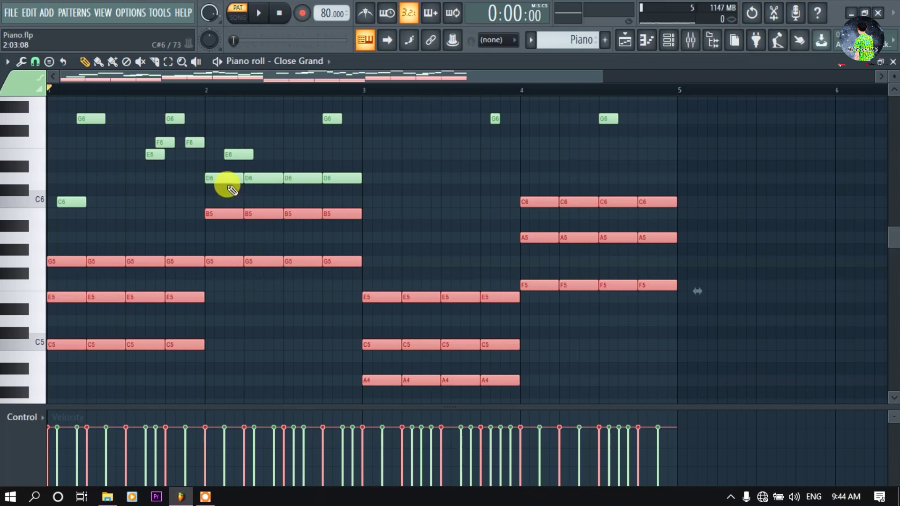
{"action": "left_click_drag", "start_coordinate": [211, 178], "coordinate": [362, 201]}
{"action": "scroll", "coordinate": [243, 239], "scroll_direction": "up", "scroll_amount": 5}
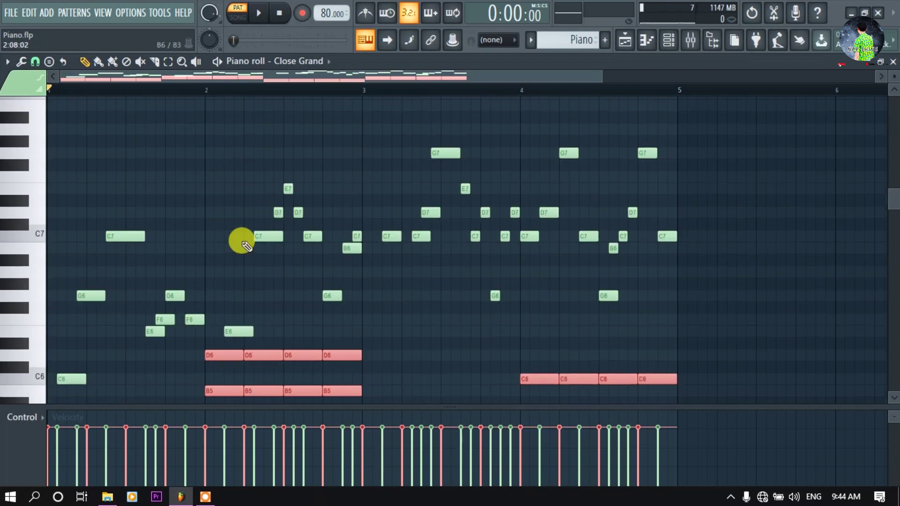
{"action": "scroll", "coordinate": [492, 211], "scroll_direction": "down", "scroll_amount": 4}
{"action": "scroll", "coordinate": [288, 239], "scroll_direction": "down", "scroll_amount": 3}
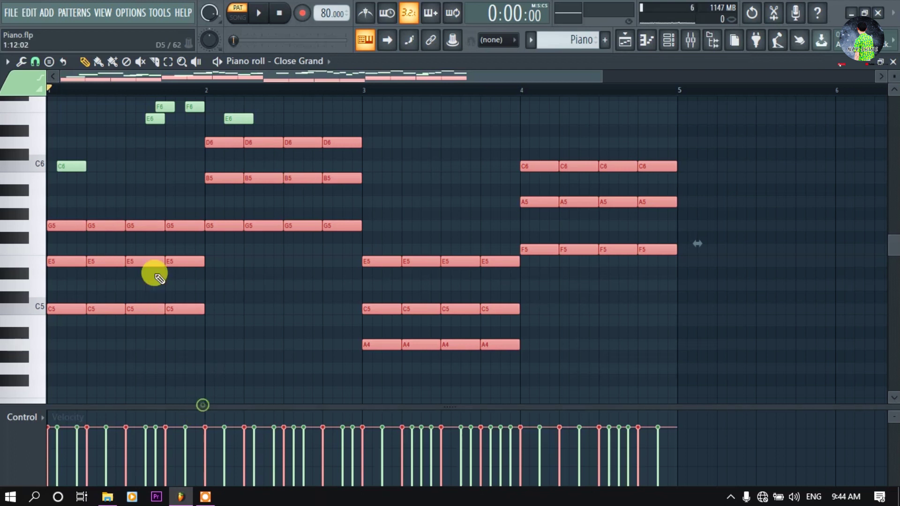
Show Note velocity in the Control lane and lower the first chord notes' velocities, auditioning the change
{"action": "left_click", "coordinate": [34, 425]}
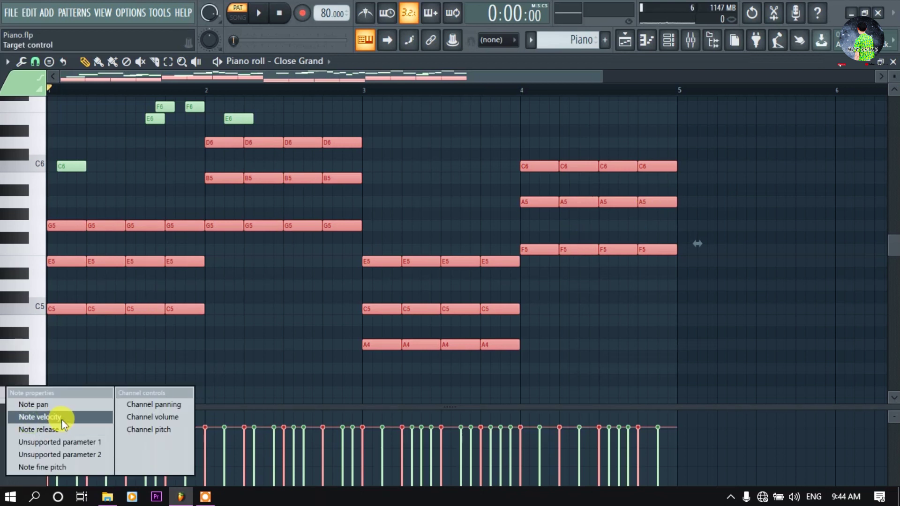
{"action": "left_click", "coordinate": [68, 421]}
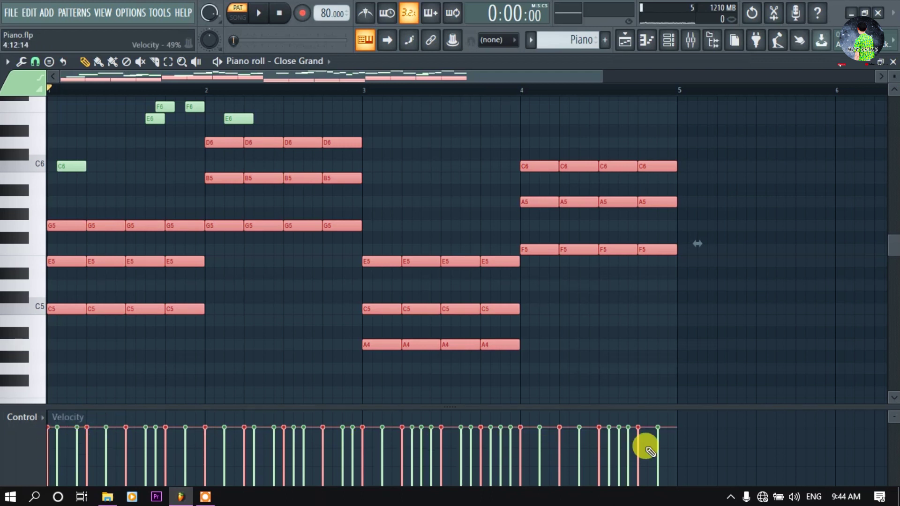
{"action": "mouse_move", "coordinate": [52, 431]}
{"action": "left_mouse_down"}
{"action": "mouse_move", "coordinate": [55, 448]}
{"action": "mouse_move", "coordinate": [136, 441]}
{"action": "left_mouse_up"}
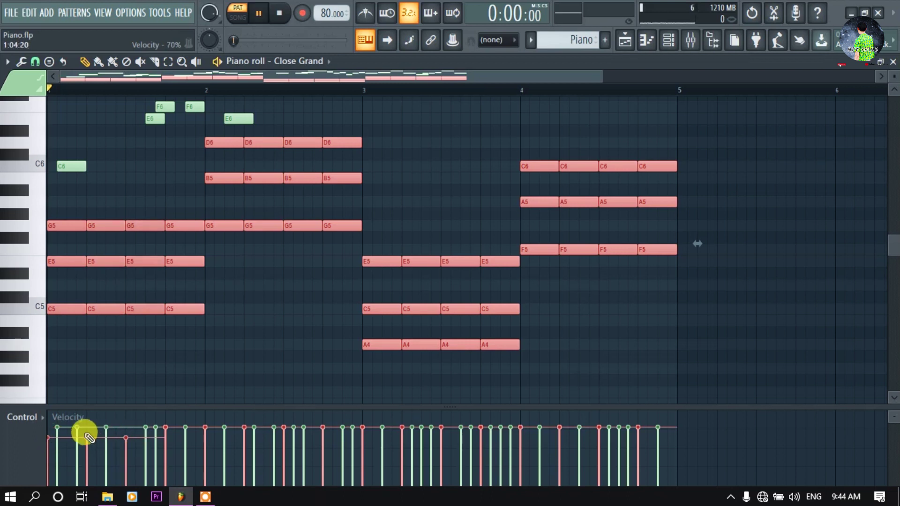
{"action": "key", "text": "space"}
{"action": "key", "text": "space"}
{"action": "left_click_drag", "start_coordinate": [55, 436], "coordinate": [130, 439]}
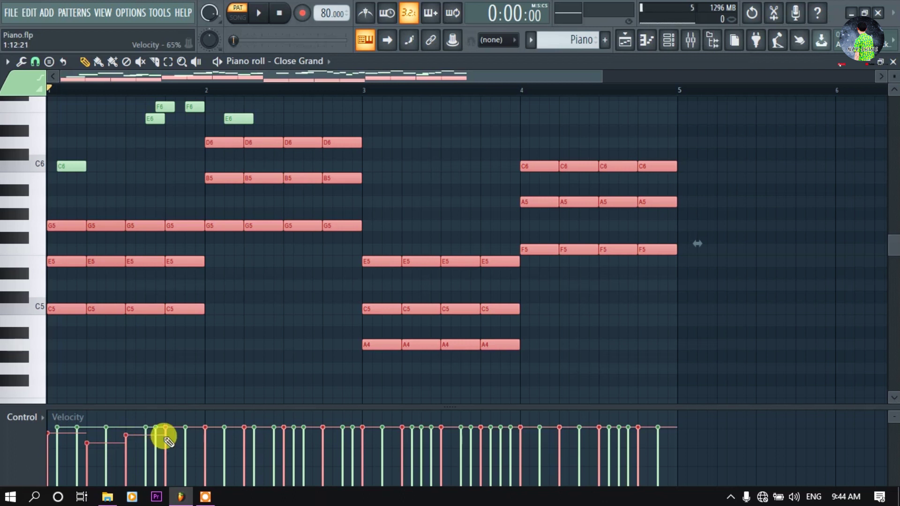
{"action": "left_click_drag", "start_coordinate": [166, 428], "coordinate": [165, 441]}
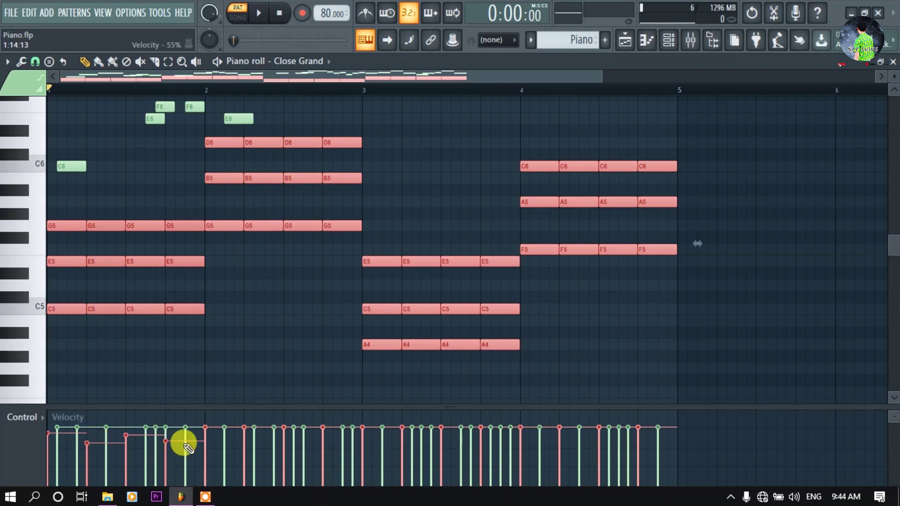
{"action": "key", "text": "space"}
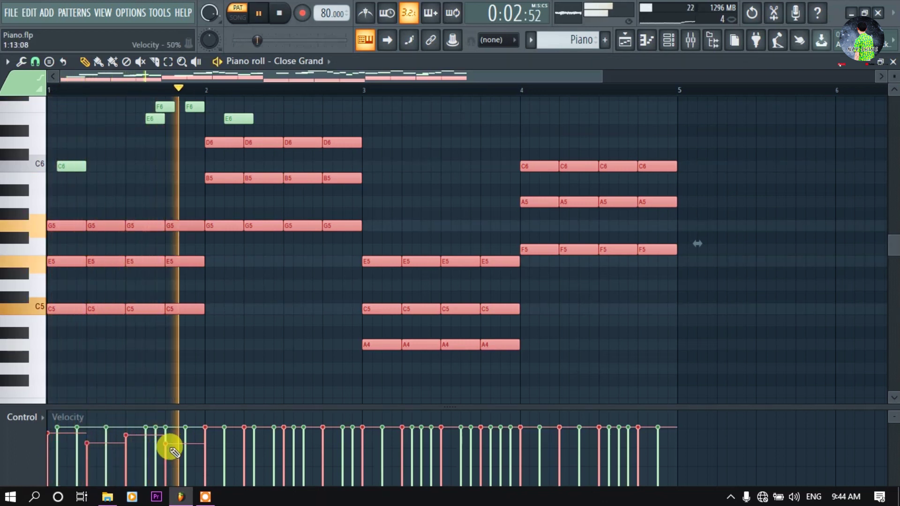
{"action": "key", "text": "space"}
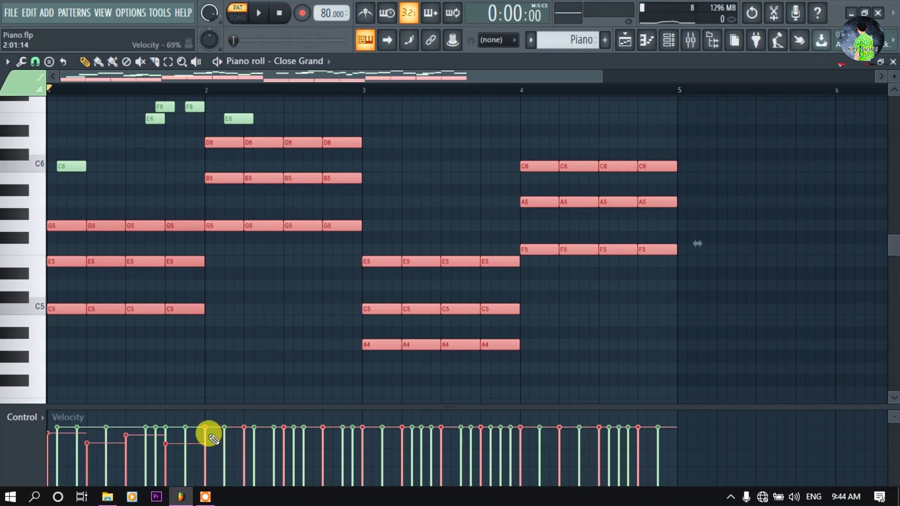
Lower the velocities of the remaining chord notes across bars 2–4
{"action": "mouse_move", "coordinate": [244, 429]}
{"action": "left_mouse_down"}
{"action": "mouse_move", "coordinate": [244, 444]}
{"action": "mouse_move", "coordinate": [323, 442]}
{"action": "left_mouse_up"}
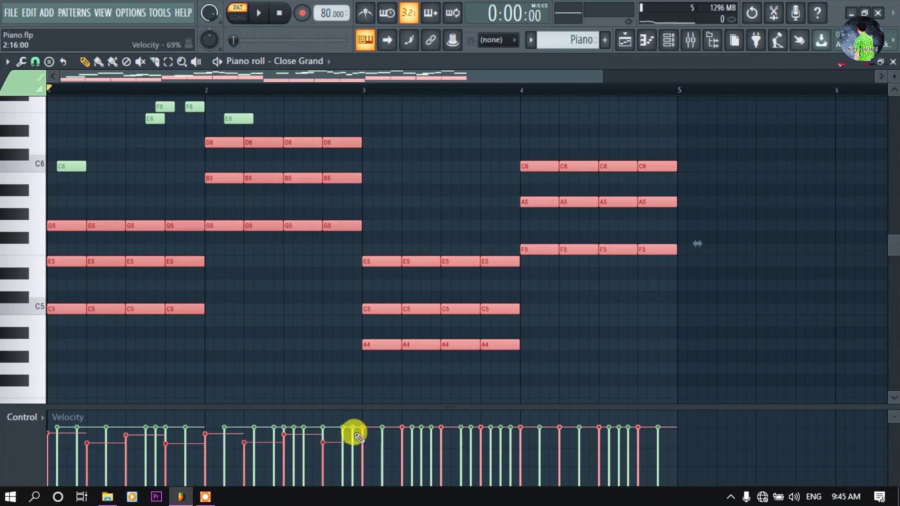
{"action": "mouse_move", "coordinate": [402, 429]}
{"action": "left_mouse_down"}
{"action": "mouse_move", "coordinate": [402, 443]}
{"action": "mouse_move", "coordinate": [443, 440]}
{"action": "left_mouse_up"}
{"action": "left_click_drag", "start_coordinate": [521, 429], "coordinate": [520, 439]}
{"action": "left_click_drag", "start_coordinate": [599, 429], "coordinate": [599, 442]}
{"action": "left_click_drag", "start_coordinate": [638, 430], "coordinate": [638, 443]}
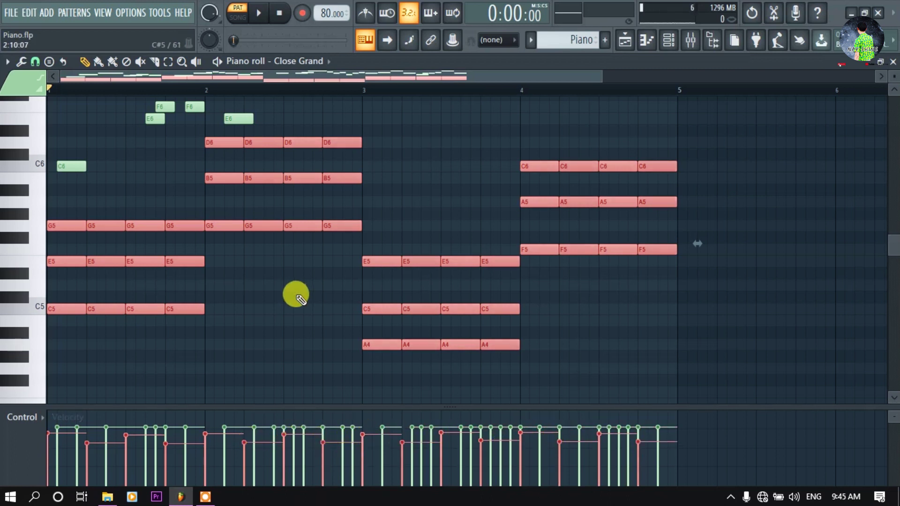
{"action": "key", "text": "ctrl+s"}
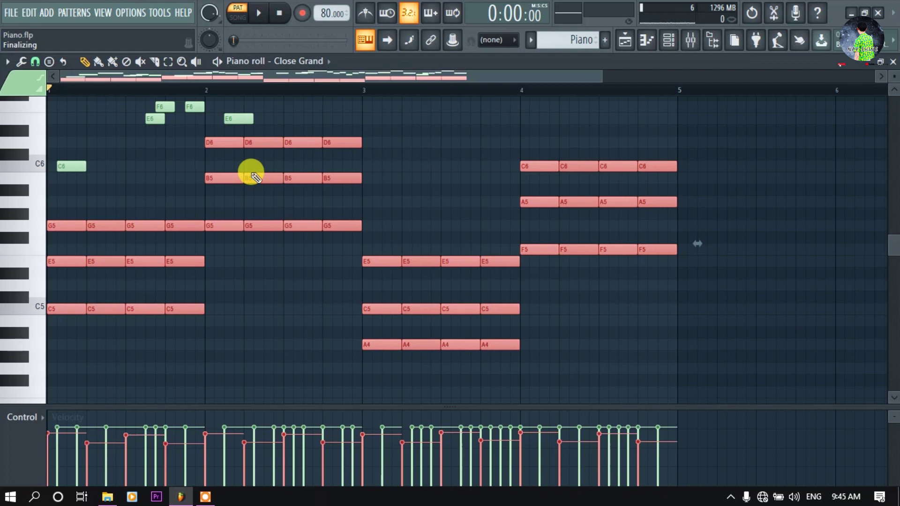
{"action": "scroll", "coordinate": [282, 211], "scroll_direction": "up", "scroll_amount": 1}
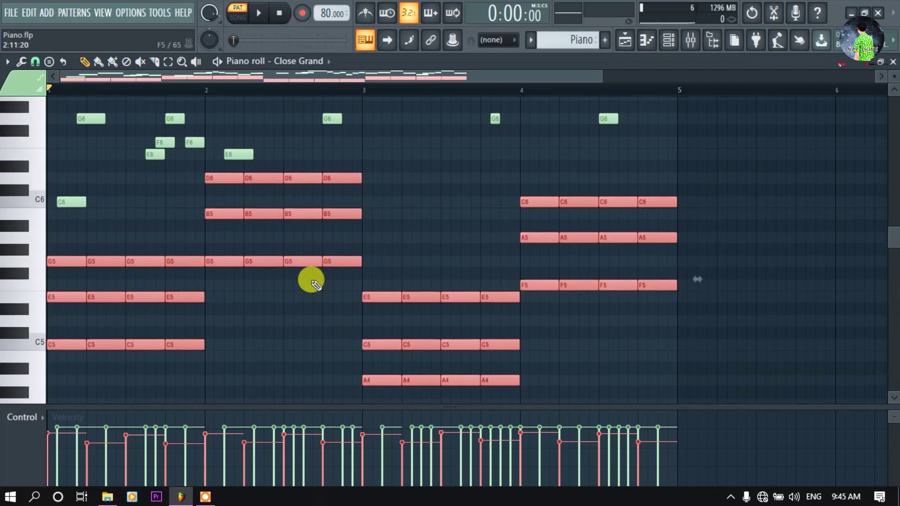
{"action": "key", "text": "space"}
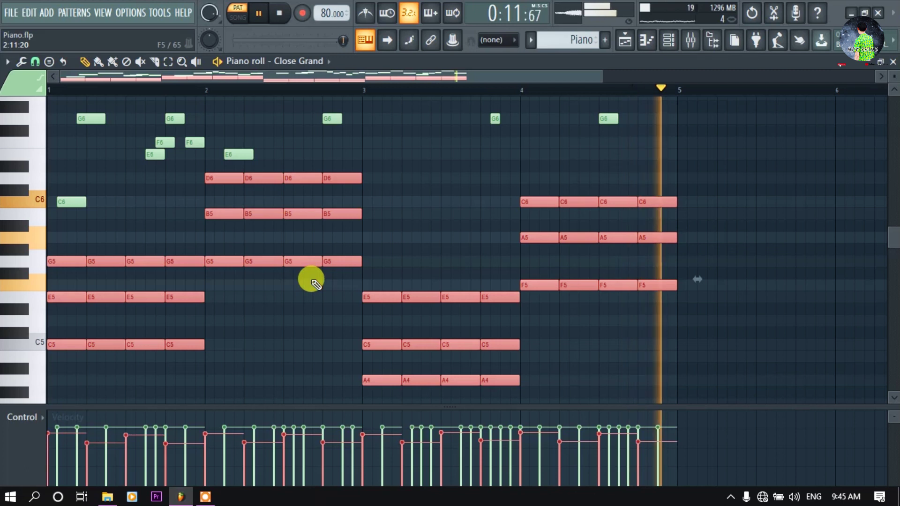
{"action": "key", "text": "space"}
{"action": "scroll", "coordinate": [270, 264], "scroll_direction": "up", "scroll_amount": 3}
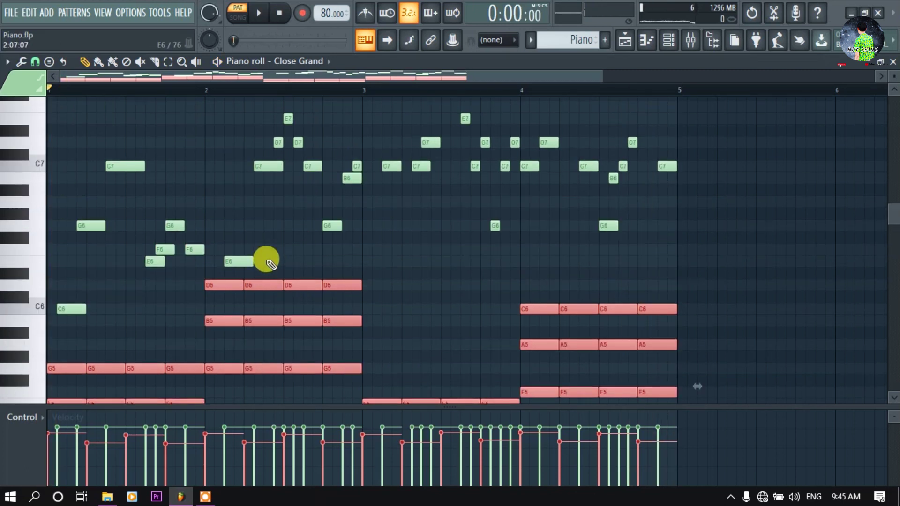
{"action": "key", "text": "ctrl+d"}
Select only the upper melody notes and enlarge the velocity editing area
{"action": "mouse_move", "coordinate": [703, 106]}
{"action": "left_mouse_down"}
{"action": "mouse_move", "coordinate": [334, 137]}
{"action": "mouse_move", "coordinate": [47, 263]}
{"action": "left_mouse_up"}
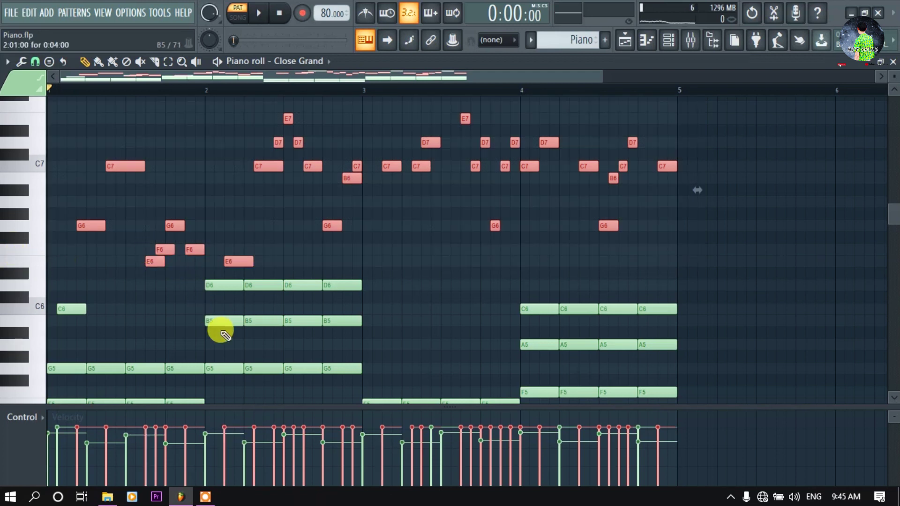
{"action": "scroll", "coordinate": [609, 190], "scroll_direction": "up", "scroll_amount": 3}
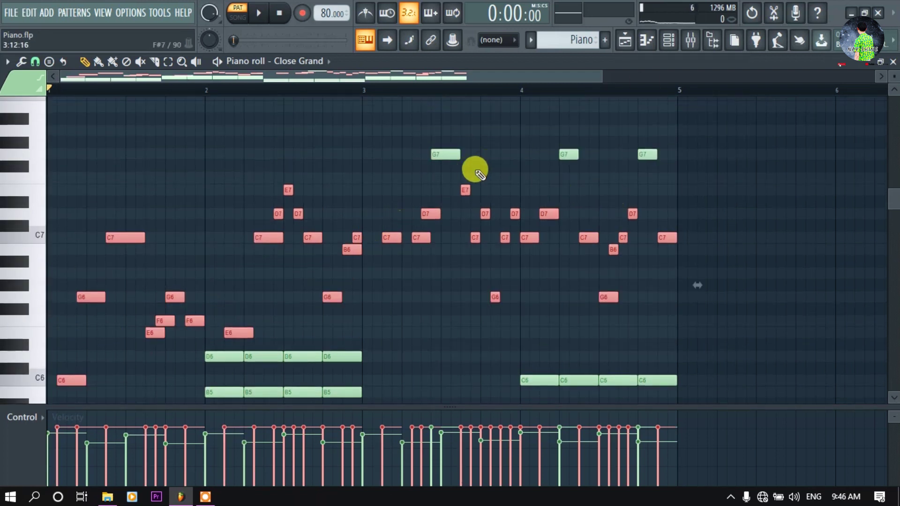
{"action": "scroll", "coordinate": [323, 211], "scroll_direction": "down", "scroll_amount": 2}
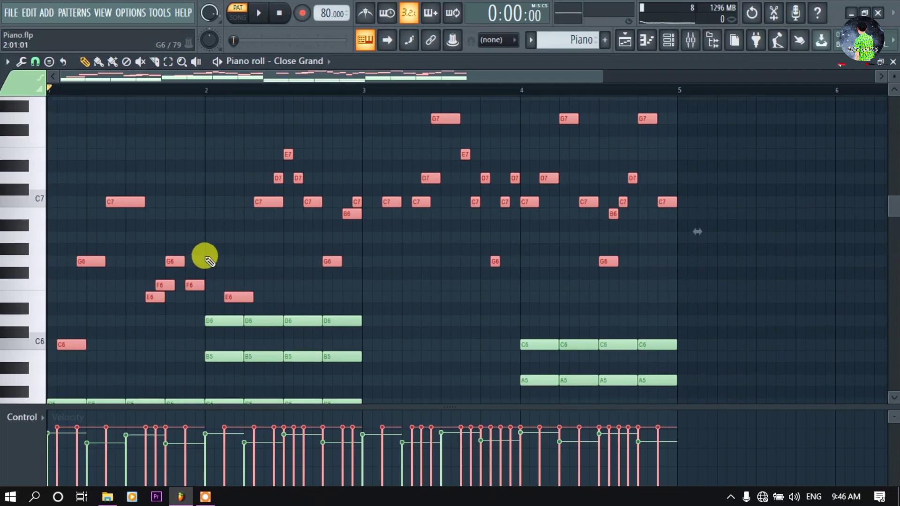
{"action": "mouse_move", "coordinate": [84, 407]}
{"action": "left_mouse_down"}
{"action": "mouse_move", "coordinate": [91, 444]}
{"action": "mouse_move", "coordinate": [143, 292]}
{"action": "left_mouse_up"}
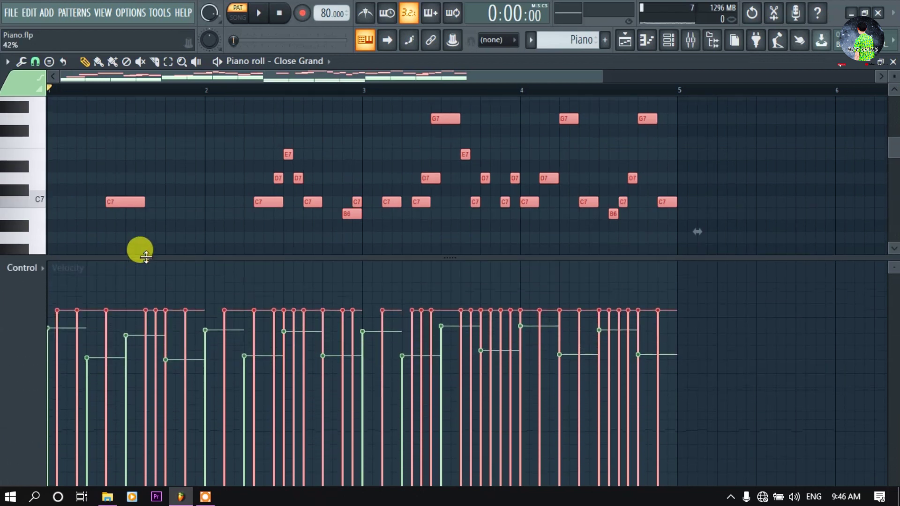
{"action": "scroll", "coordinate": [168, 259], "scroll_direction": "down", "scroll_amount": 3}
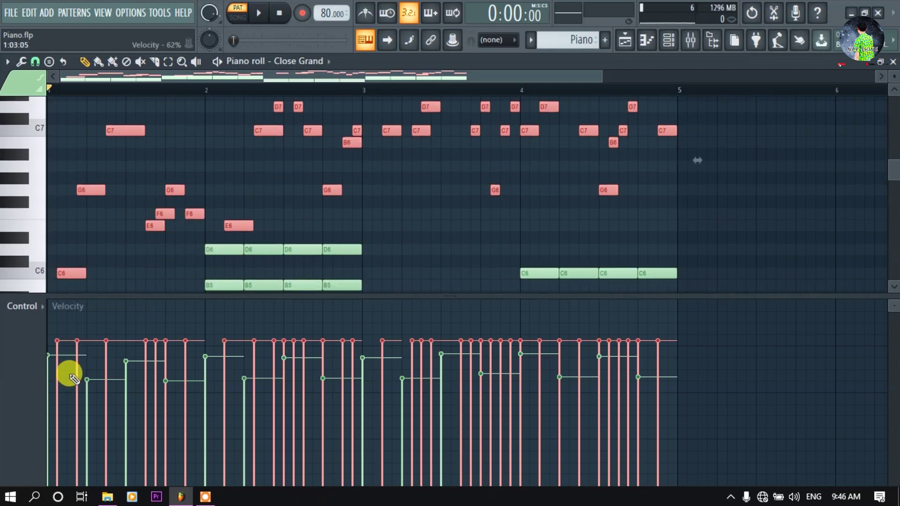
Audition the melody repeatedly while lowering and varying its note velocities in the Control lane
{"action": "key", "text": "space"}
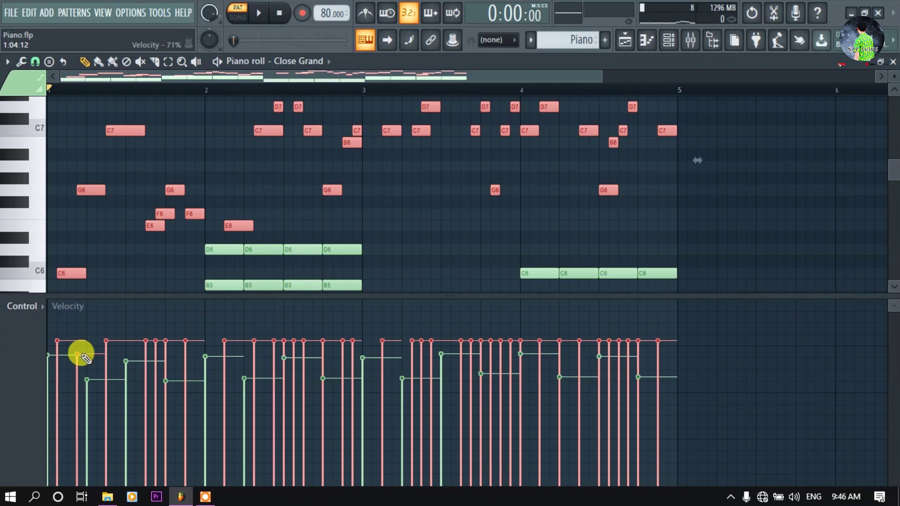
{"action": "key", "text": "space"}
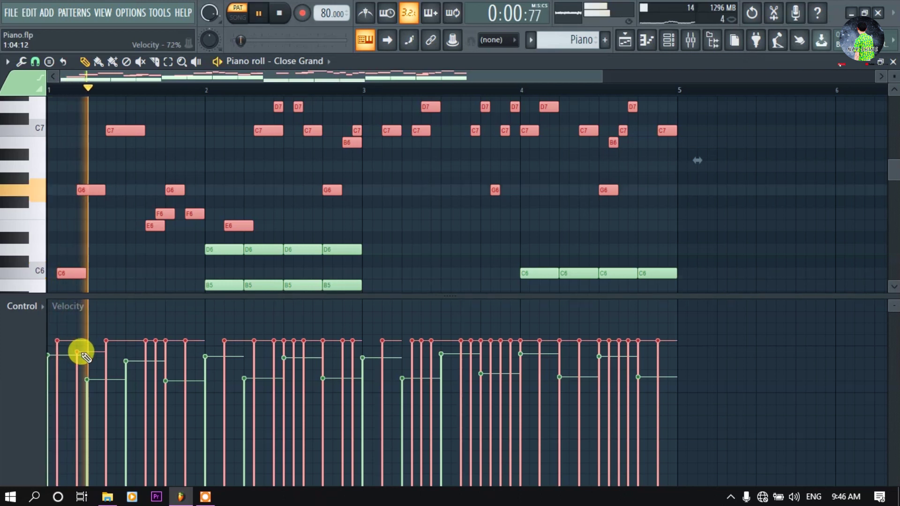
{"action": "key", "text": "space"}
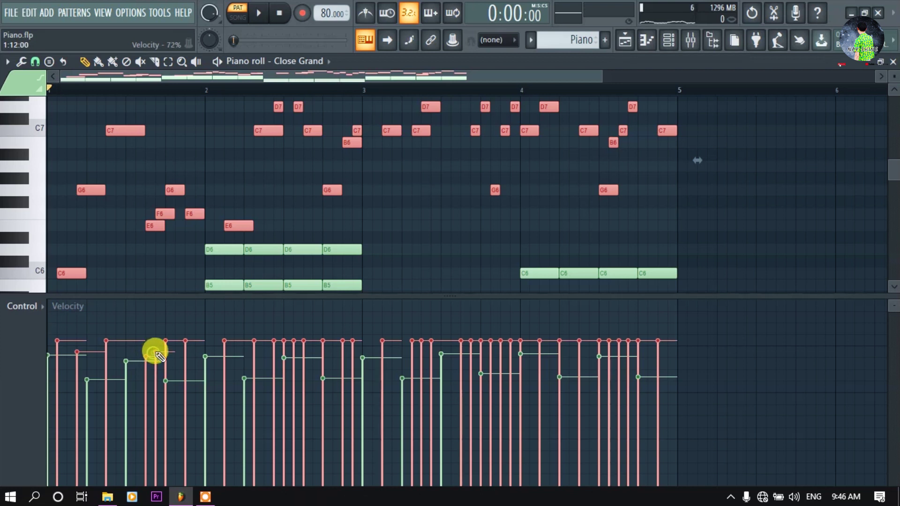
{"action": "key", "text": "space"}
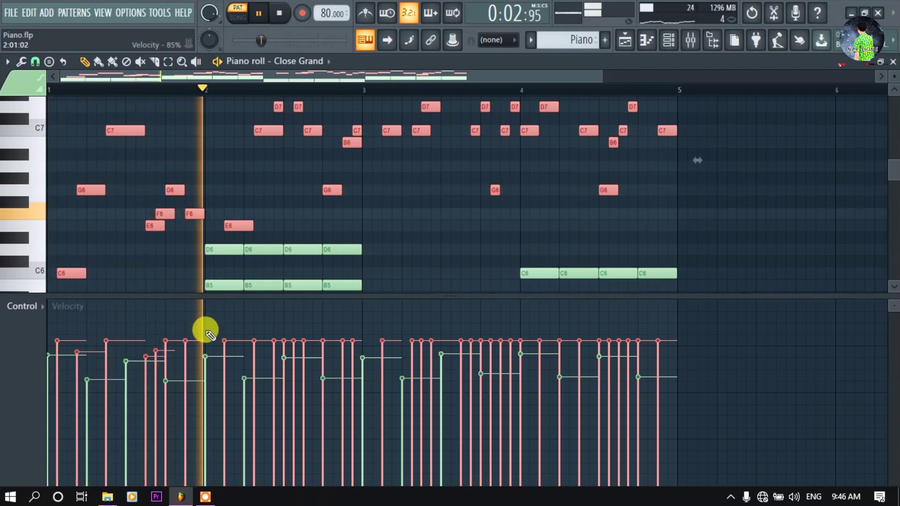
{"action": "key", "text": "space"}
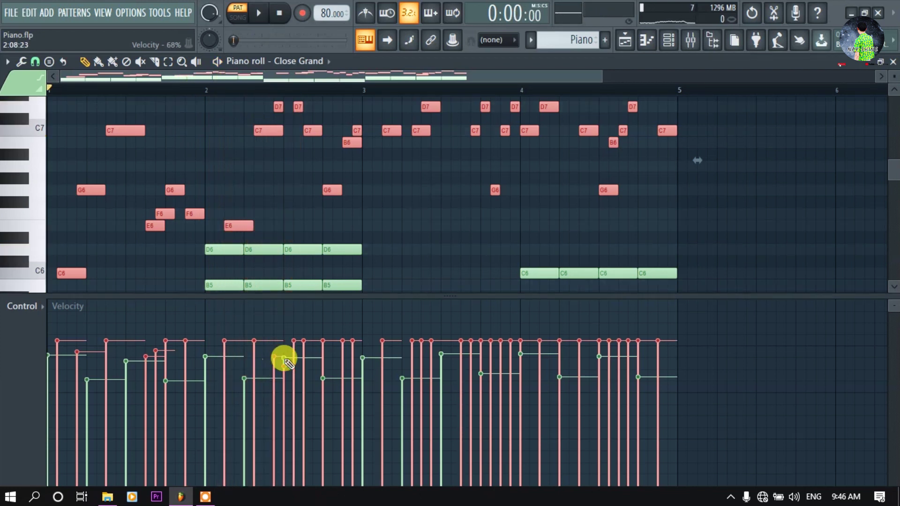
{"action": "key", "text": "space"}
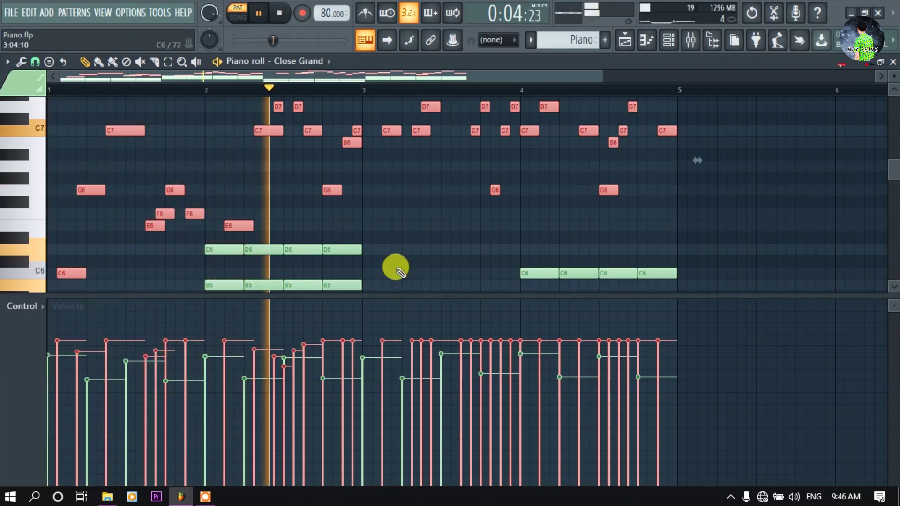
{"action": "key", "text": "space"}
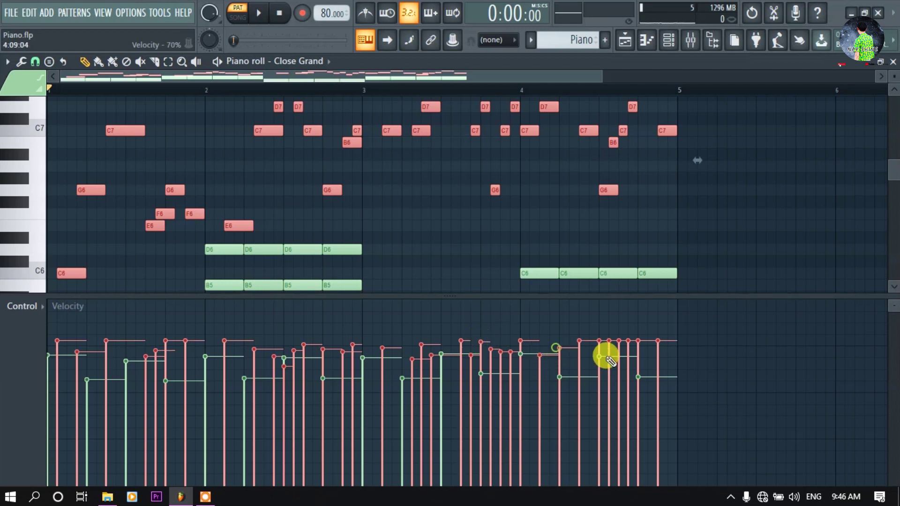
{"action": "key", "text": "space"}
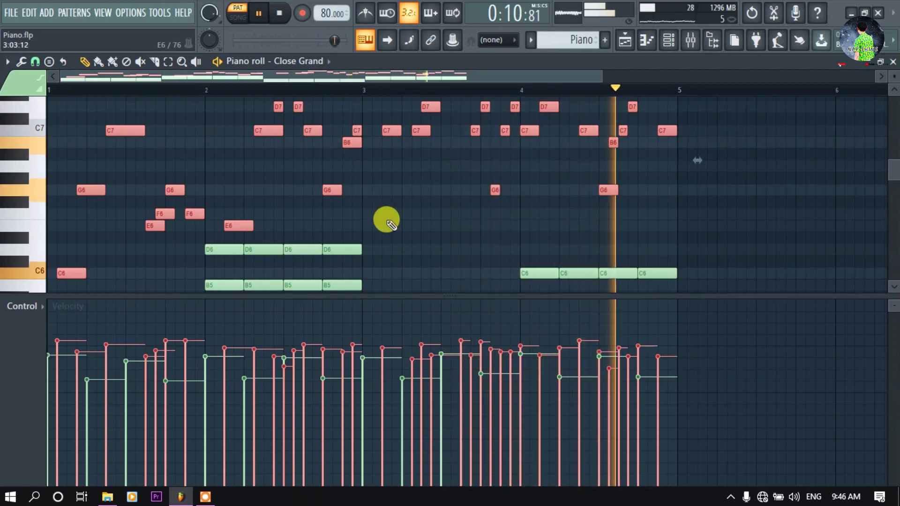
{"action": "key", "text": "space"}
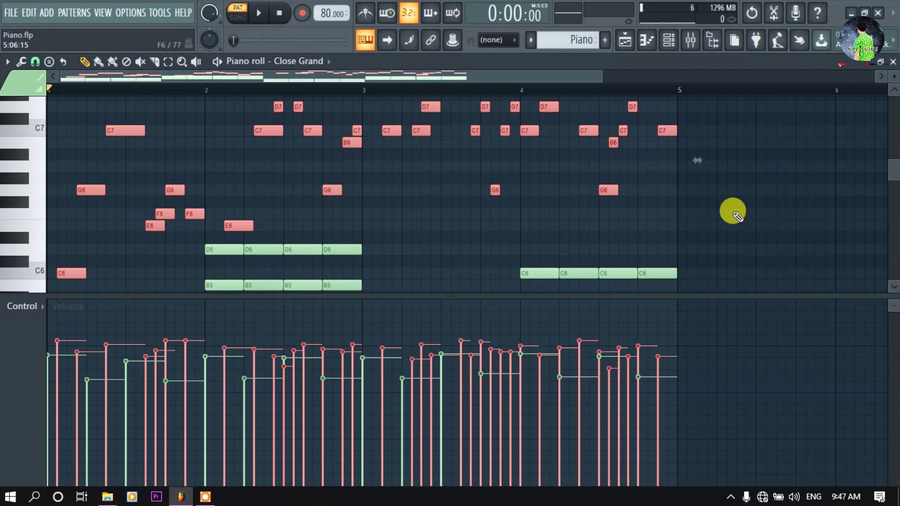
Play the Playlist arrangement so the Piano pattern sounds with the Drum Beat
{"action": "left_click", "coordinate": [625, 40]}
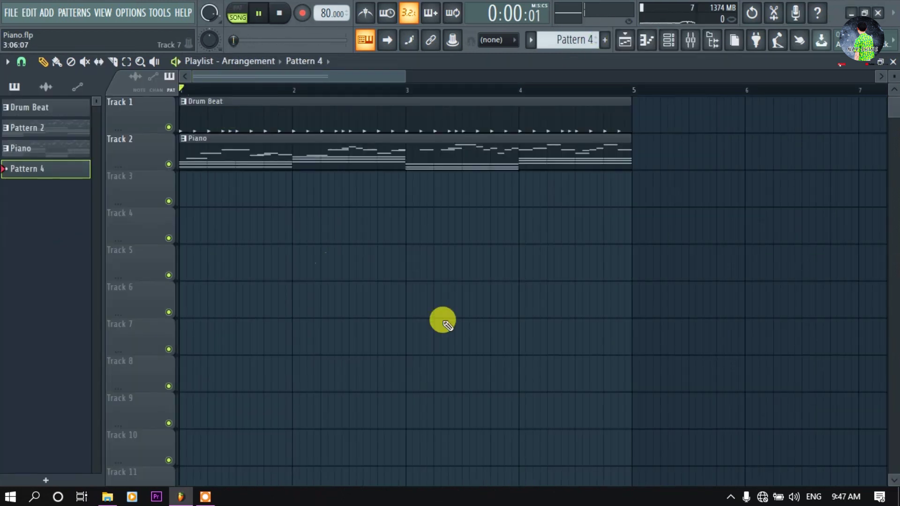
{"action": "key", "text": "space"}
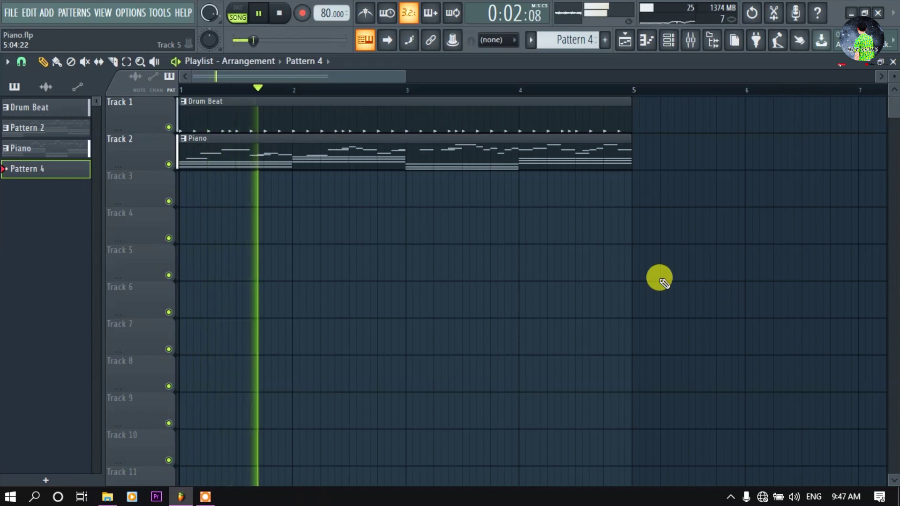